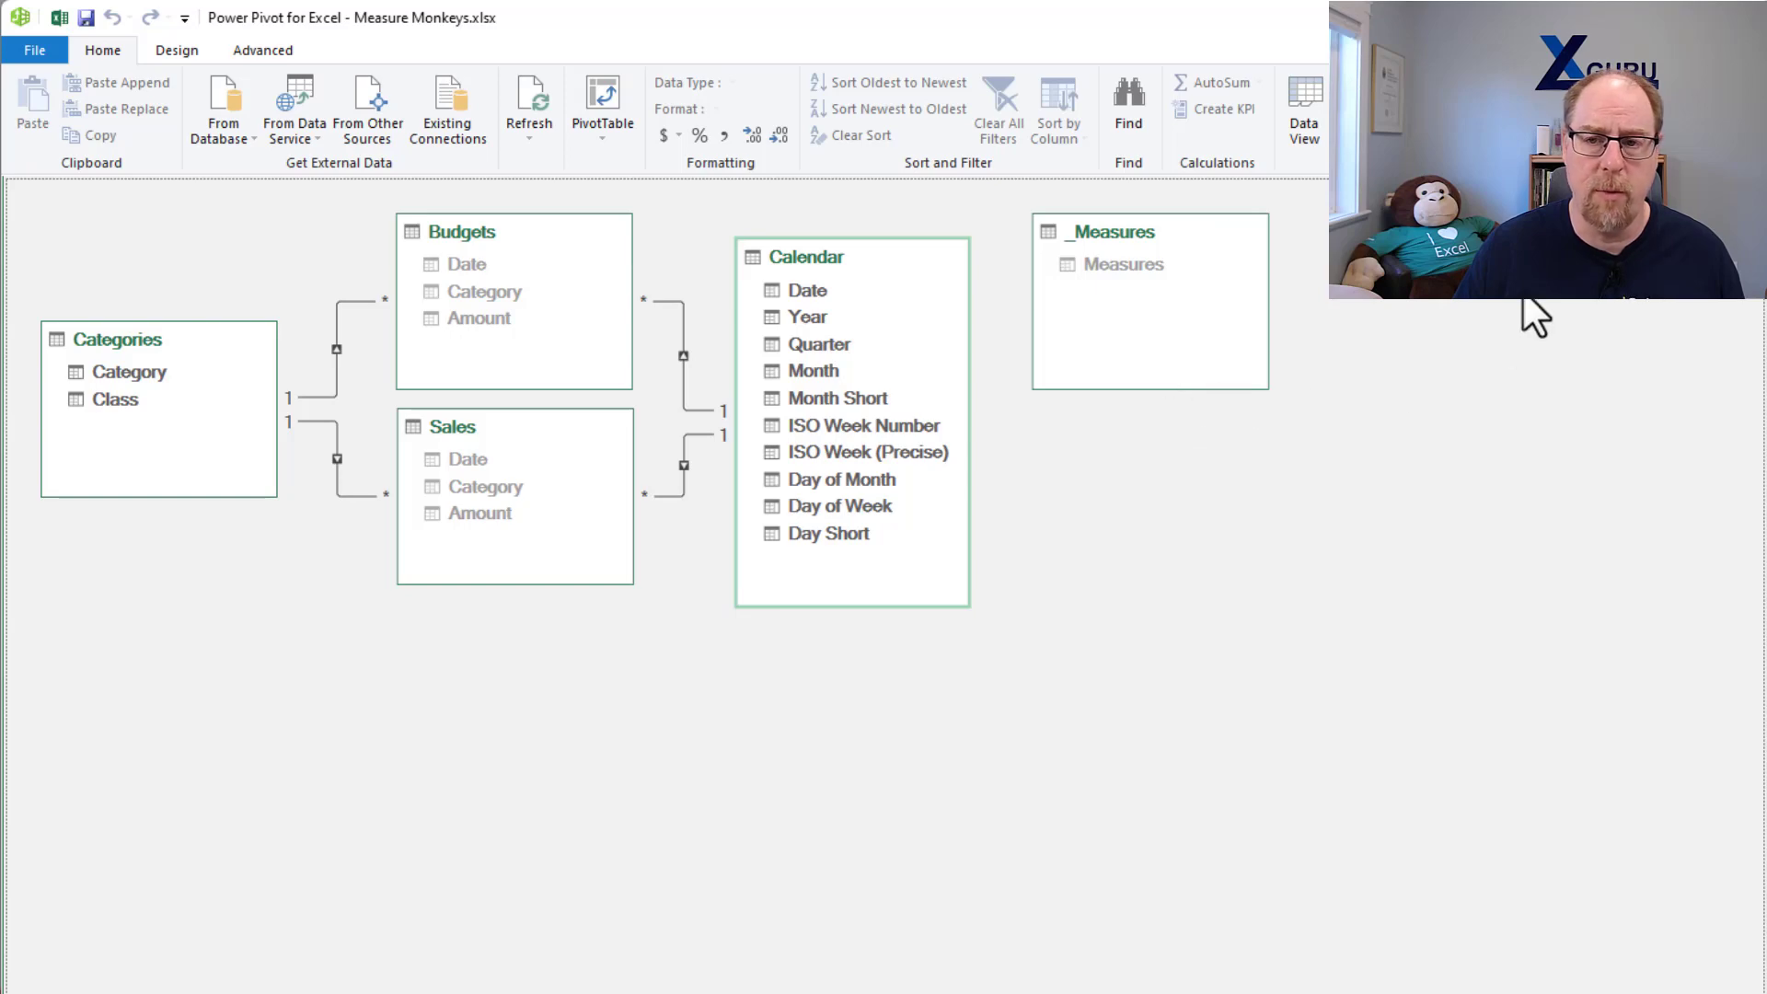
# Step: Return from Power Pivot to the workbook and set up Multiple Explicit Measures for the linked fact tables, stored on _Measures with the default options
pyautogui.click(1744, 17)
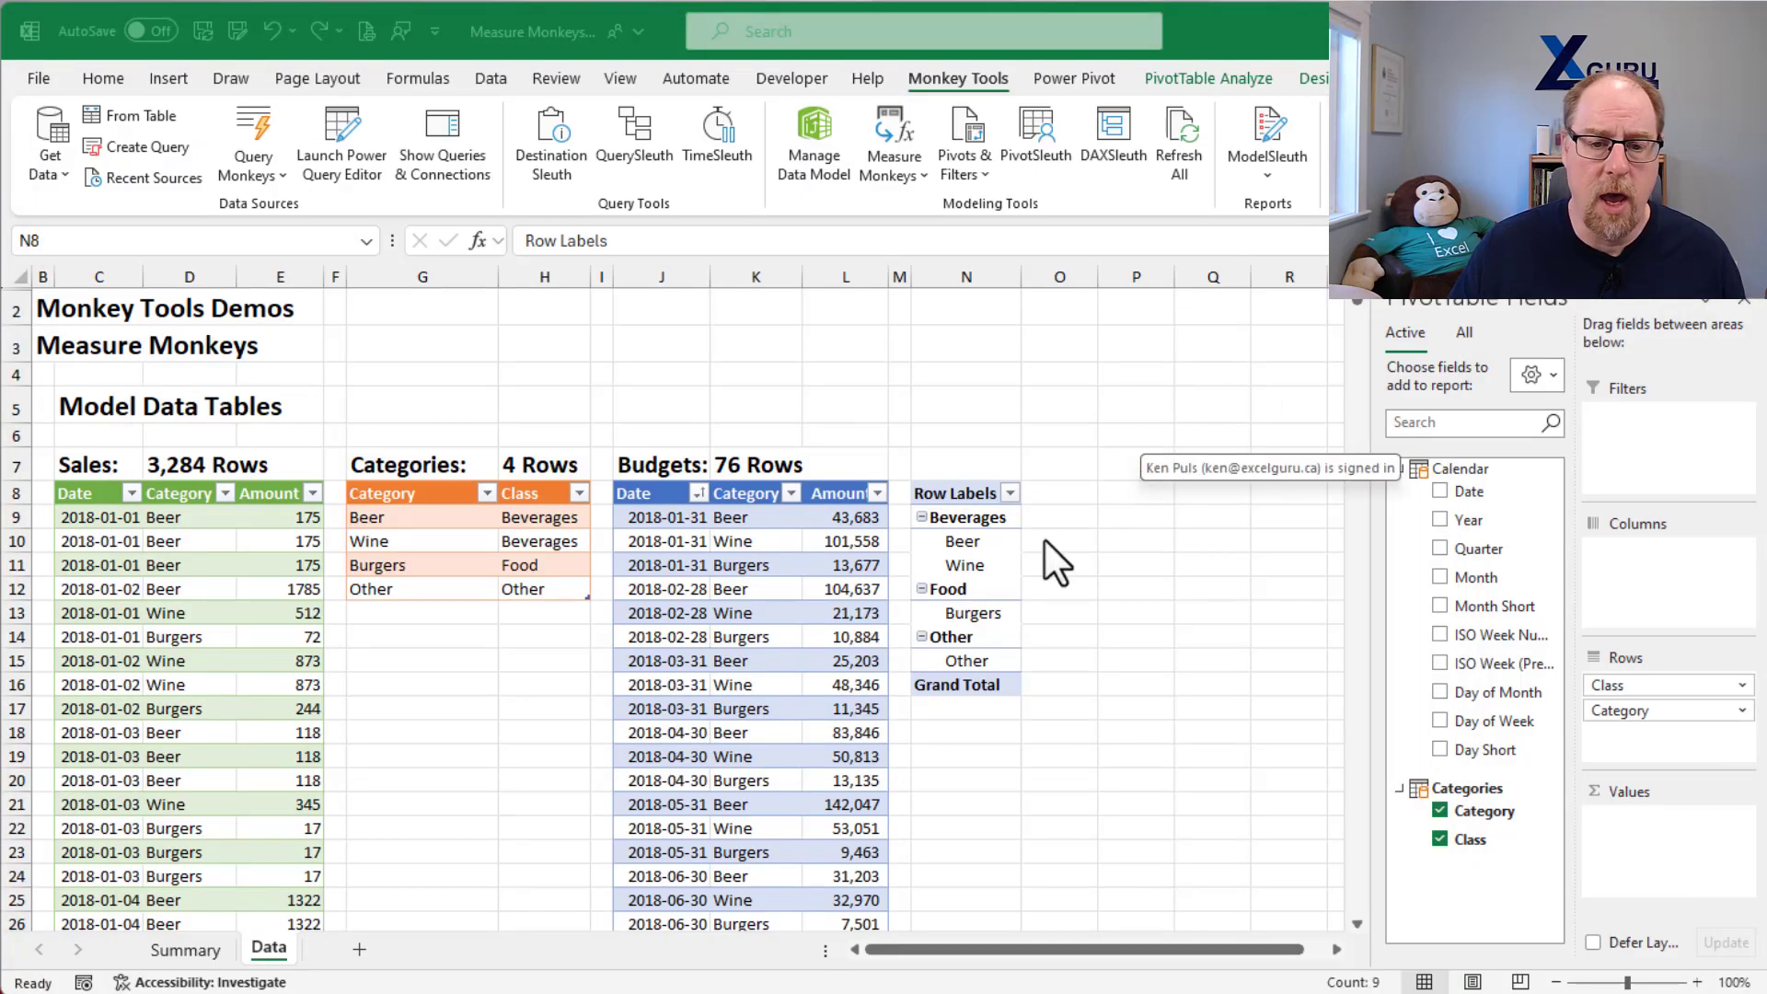
pyautogui.click(986, 521)
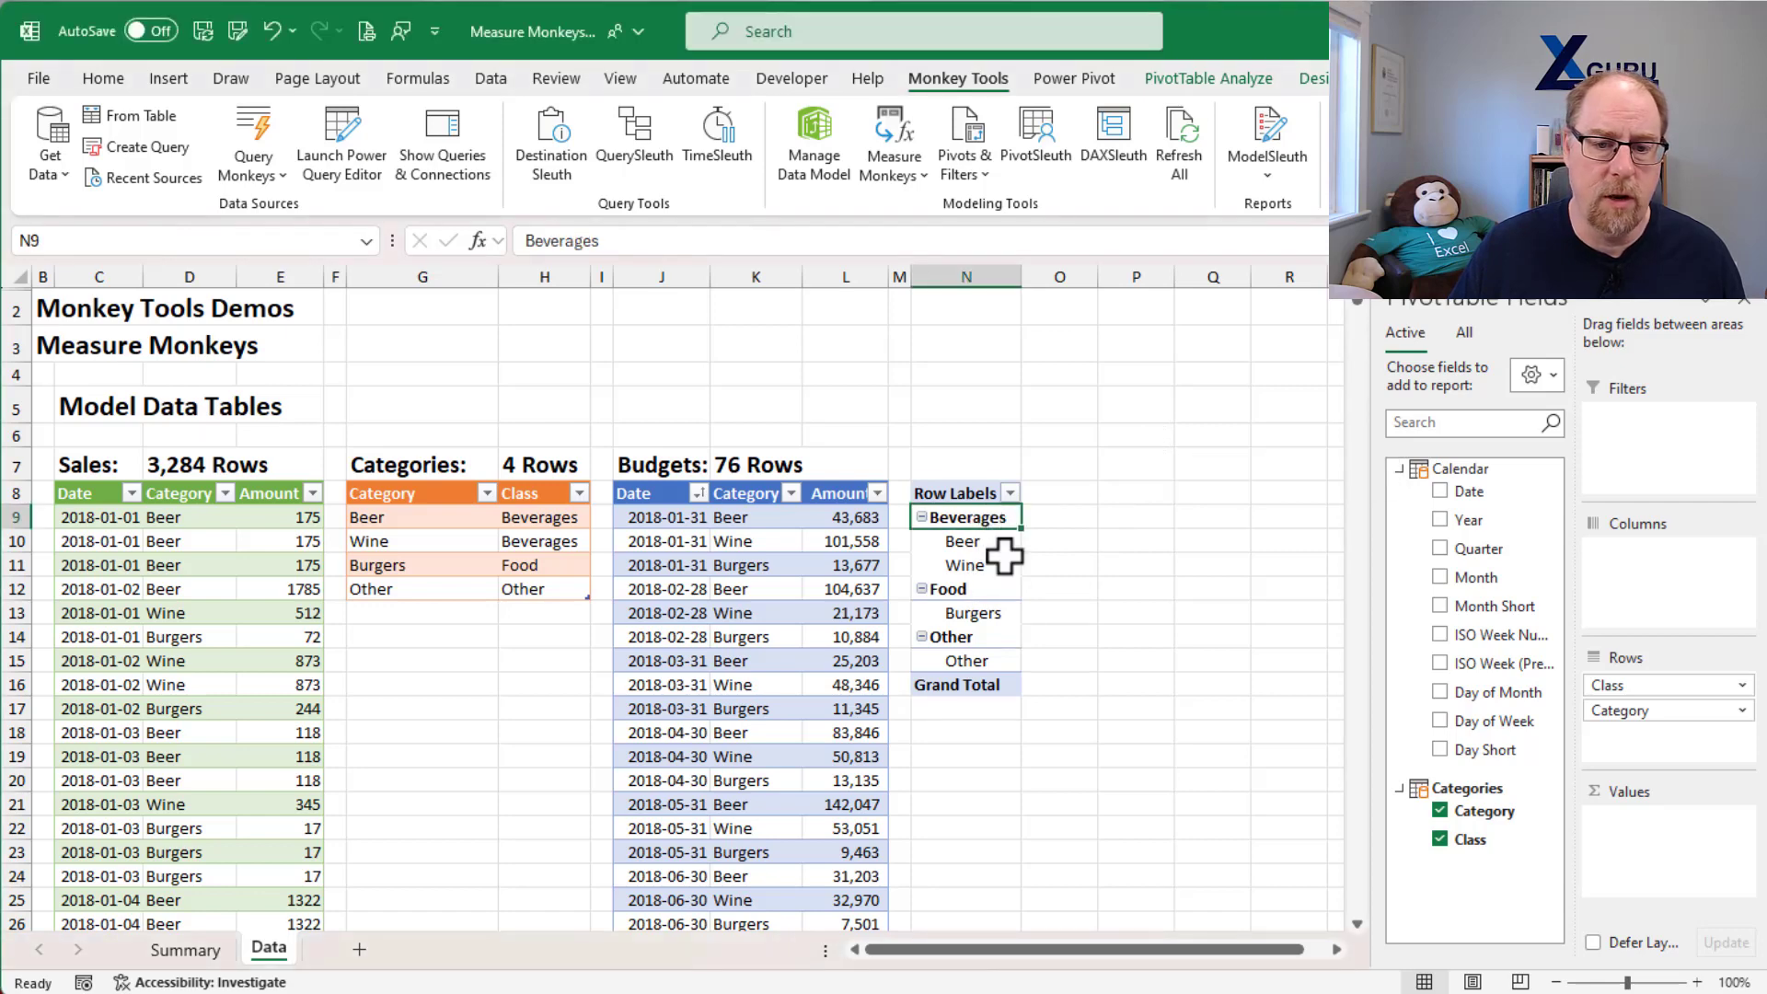
pyautogui.click(1335, 949)
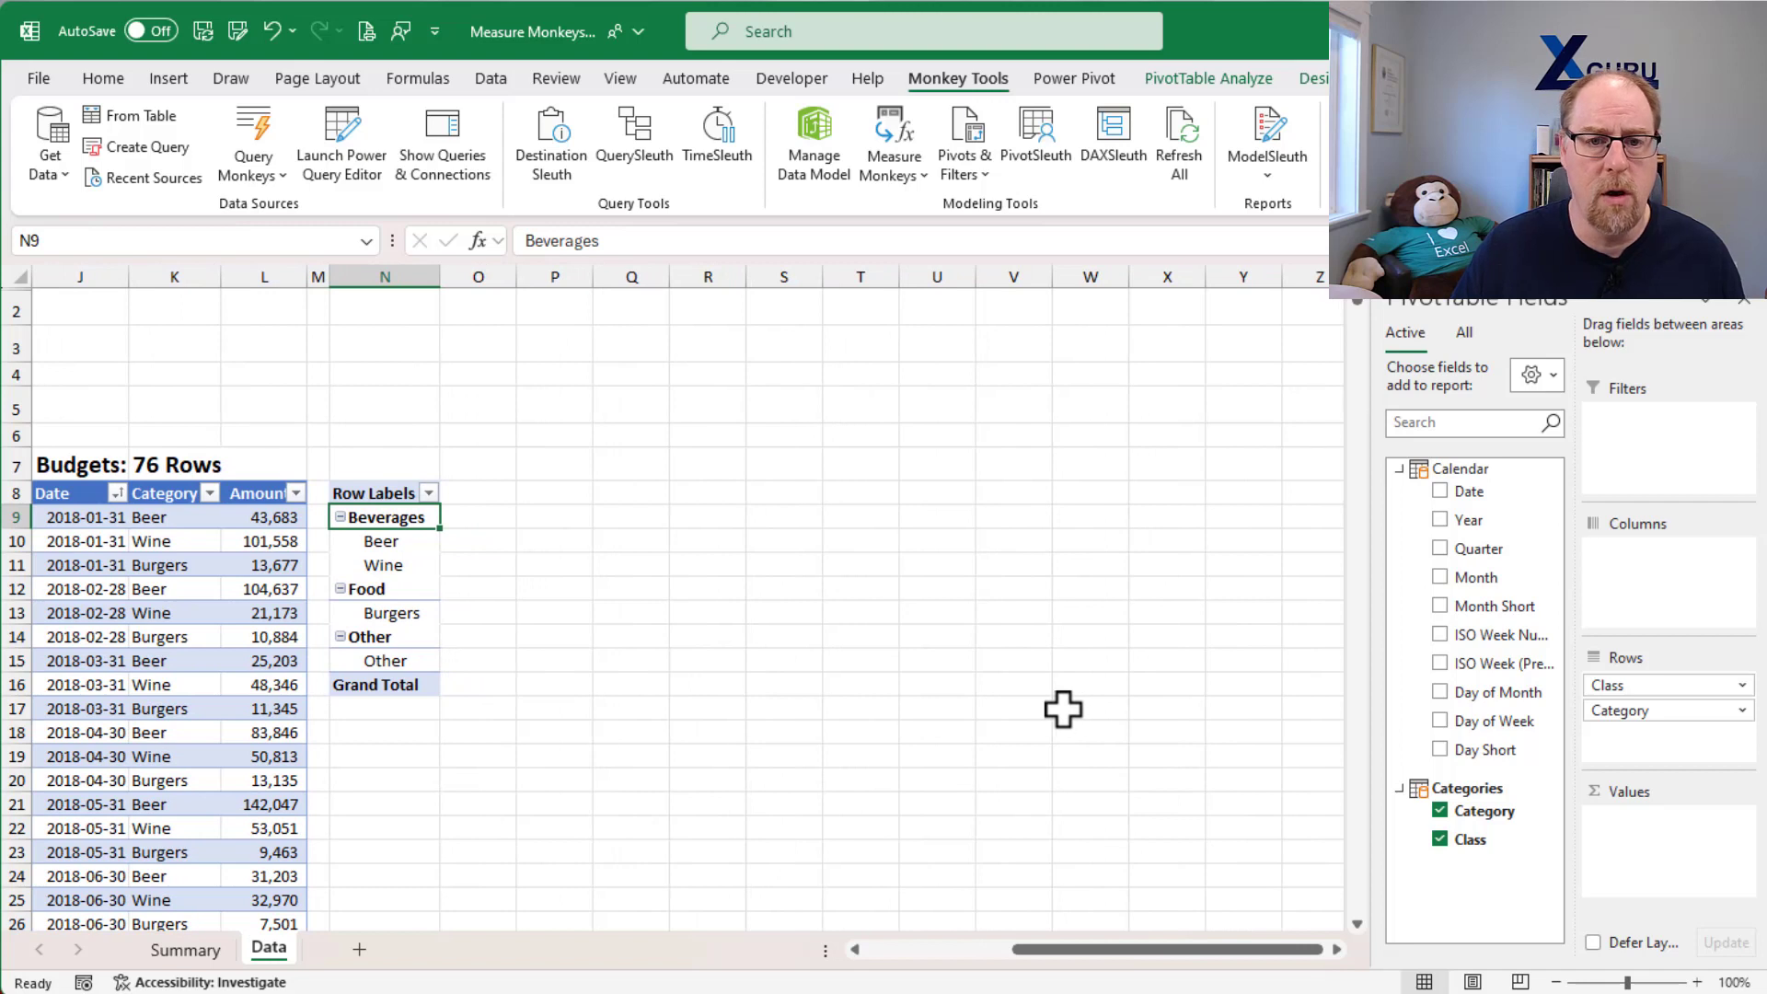
pyautogui.click(909, 181)
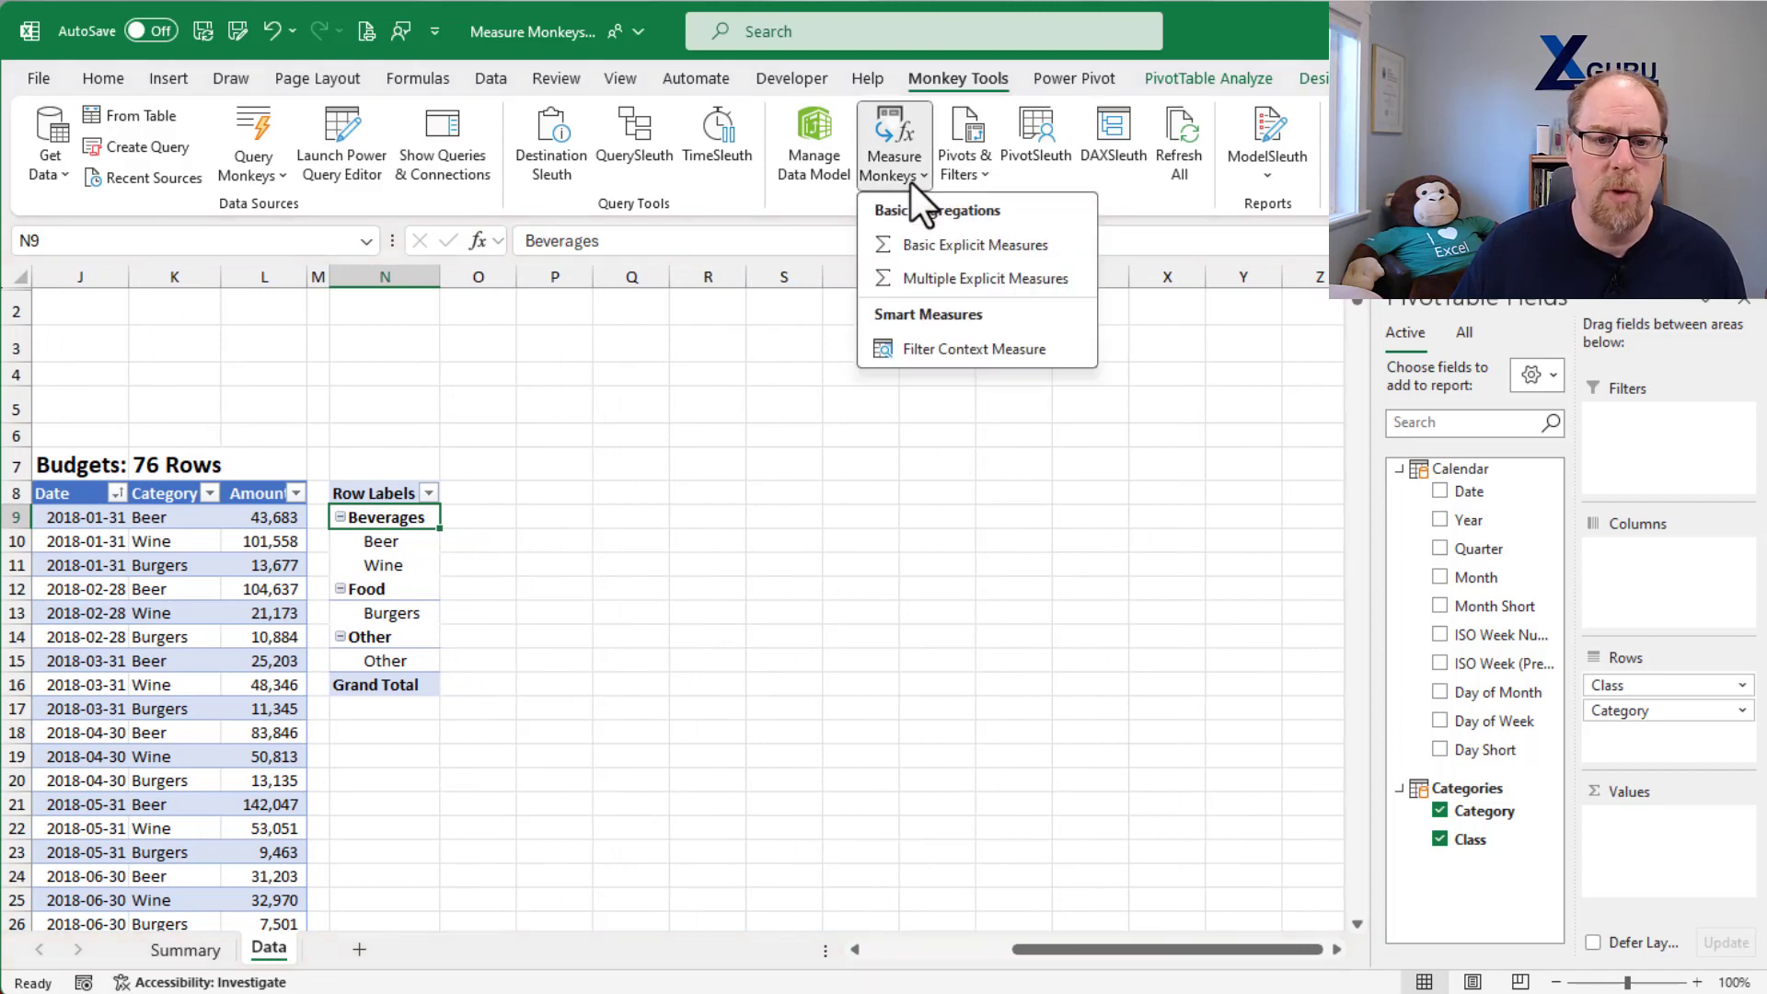
pyautogui.click(952, 279)
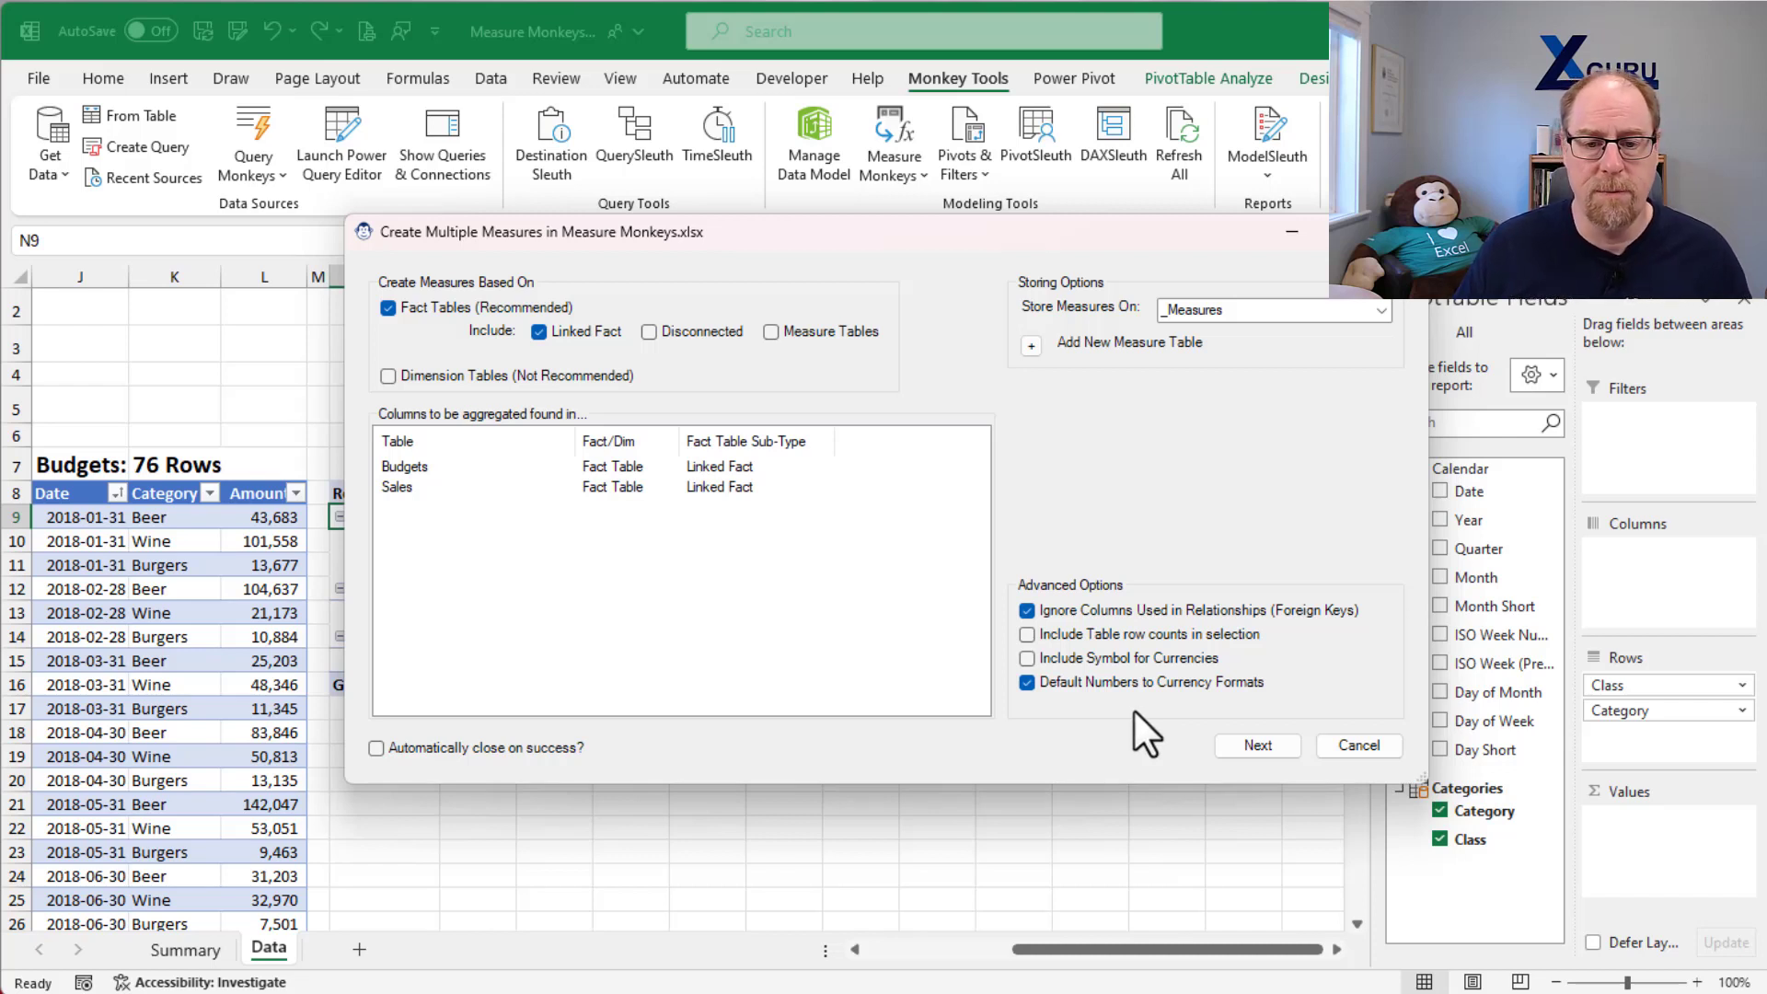
pyautogui.click(1254, 744)
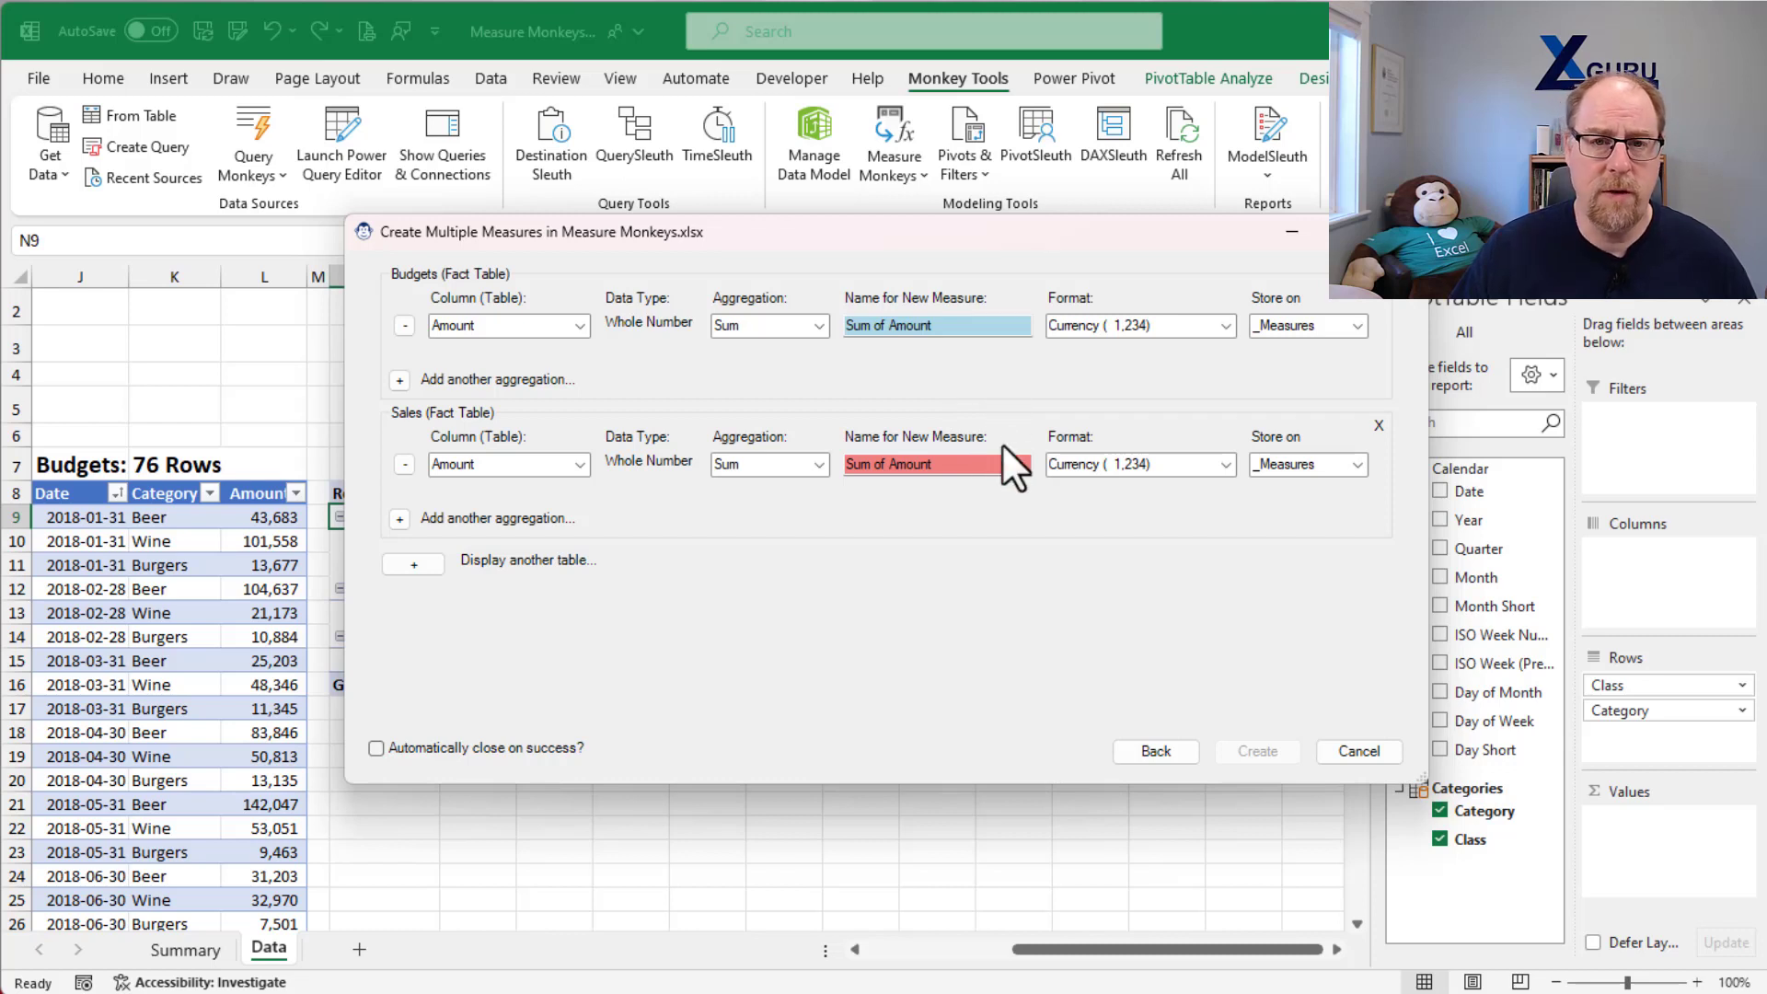
# Step: Name the Sum of Amount measures "Budget $" for the Budgets table and "Sales $" for the Sales table
pyautogui.click(953, 330)
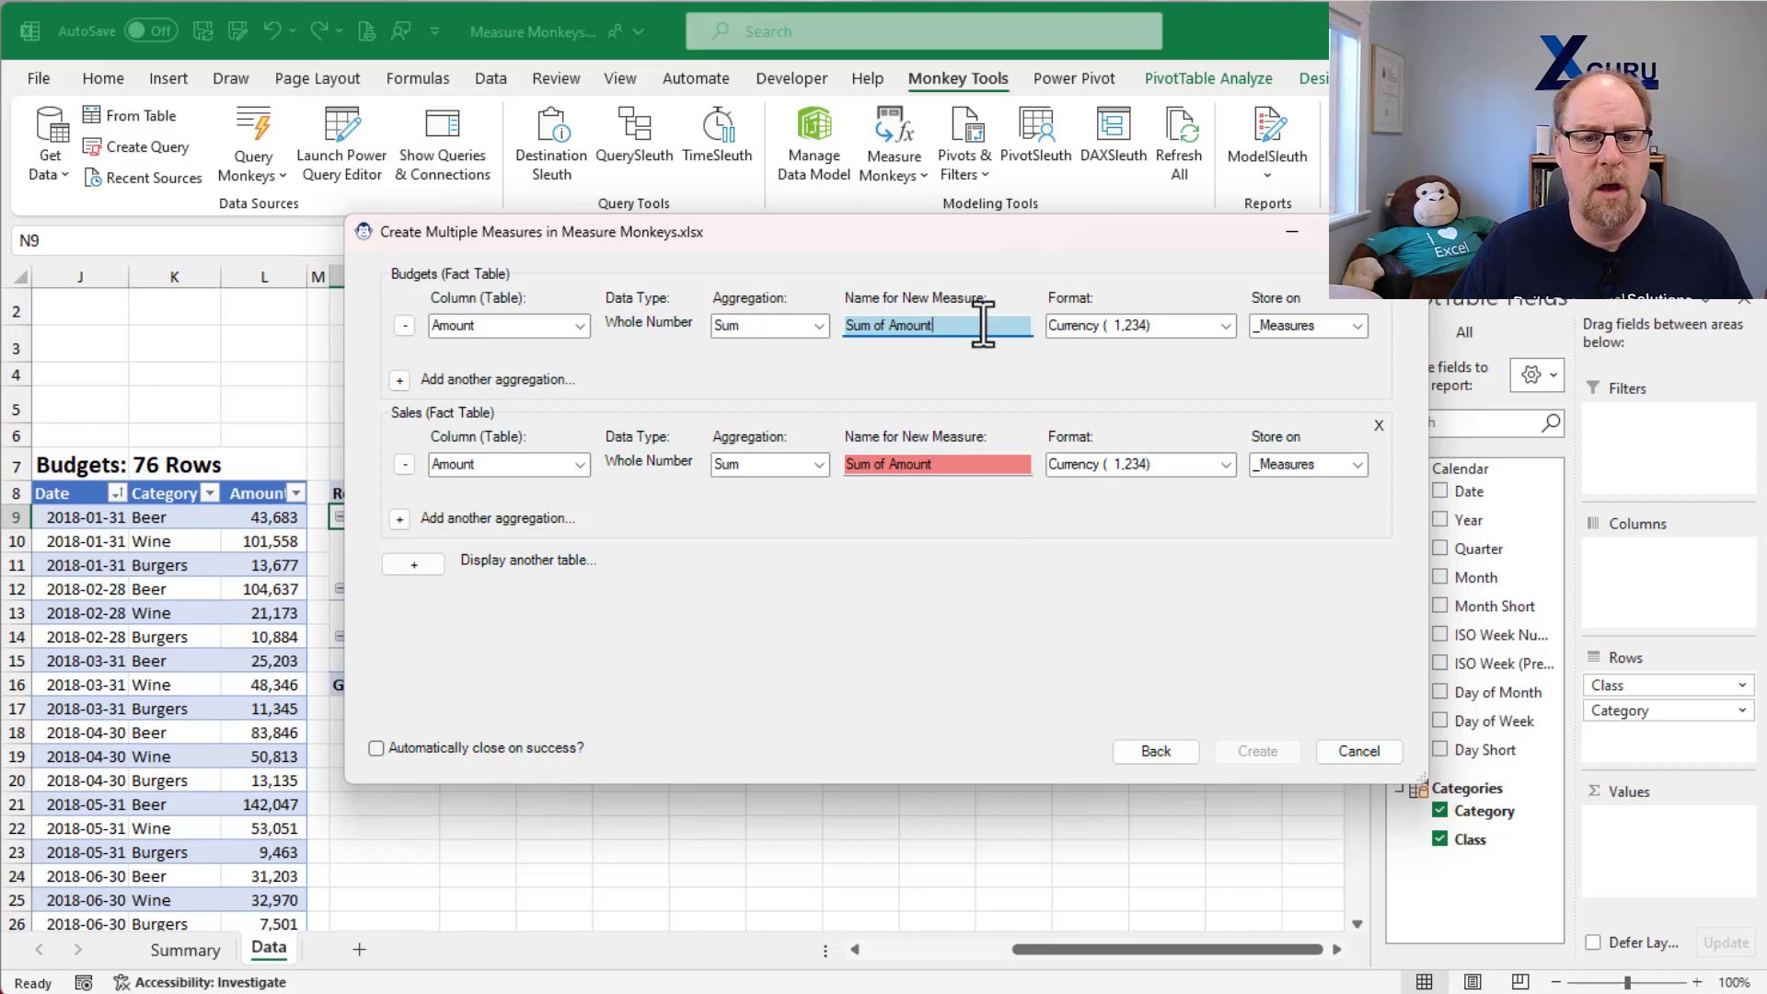
pyautogui.moveTo(983, 326); pyautogui.dragTo(839, 327)
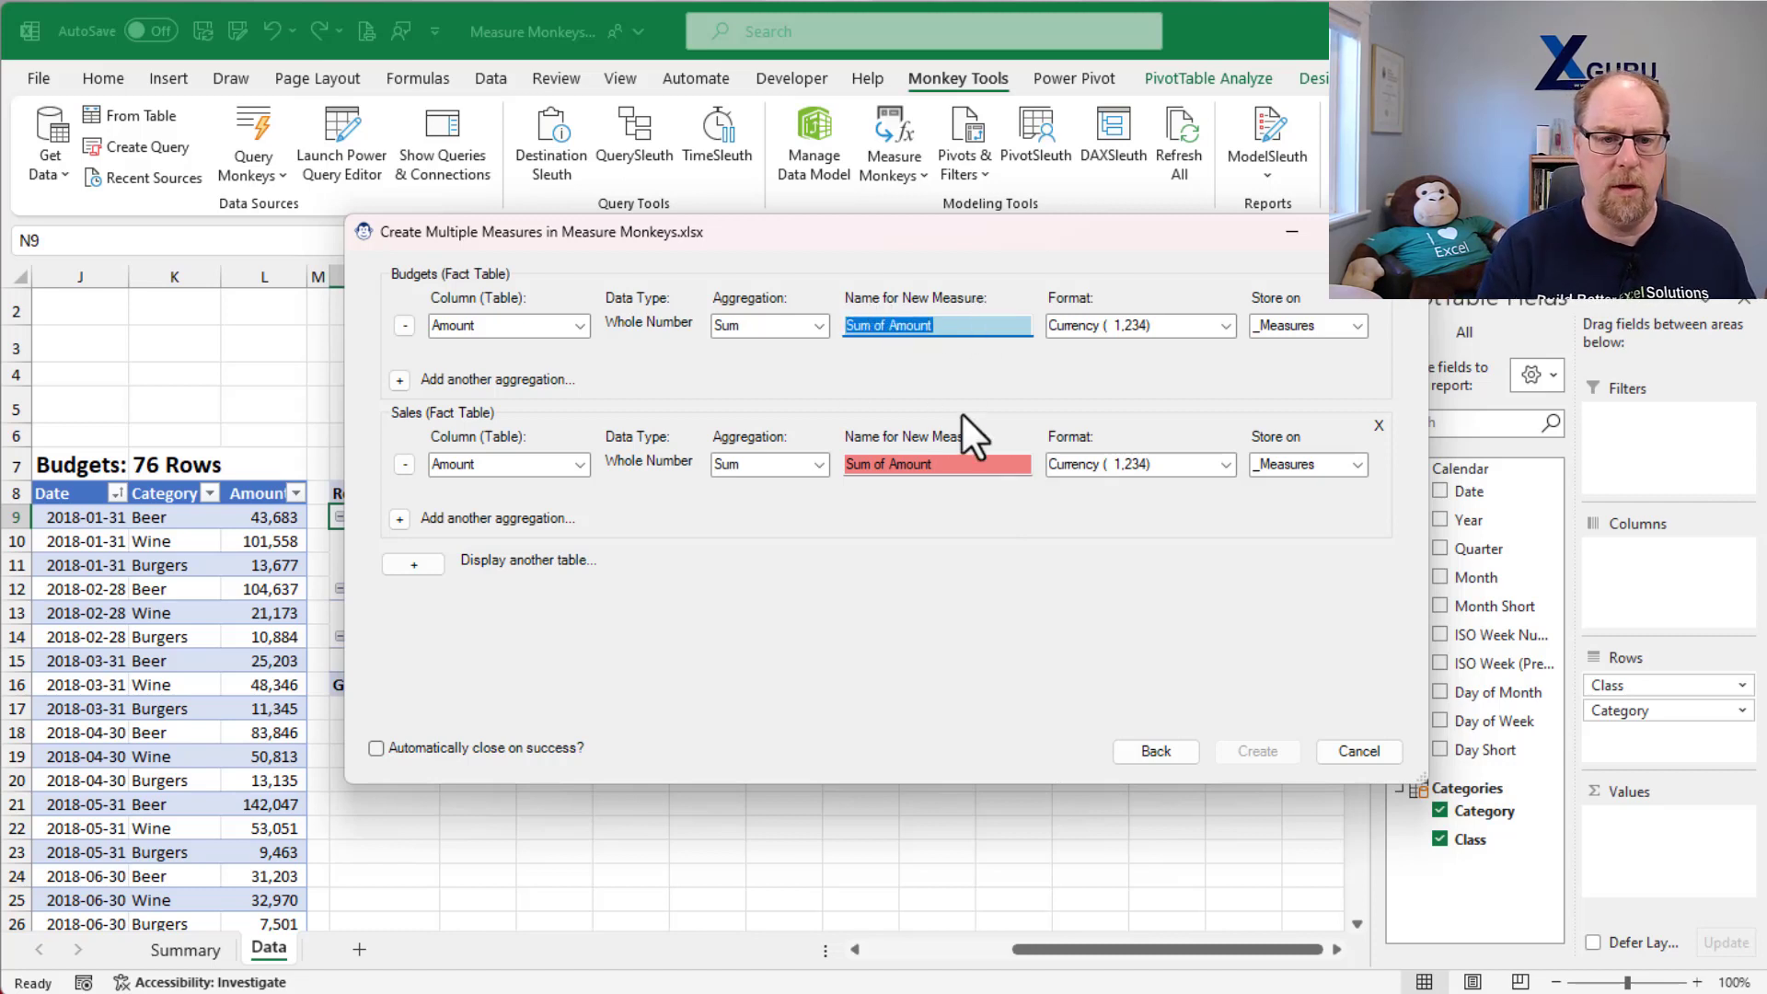
pyautogui.write('Budget $')
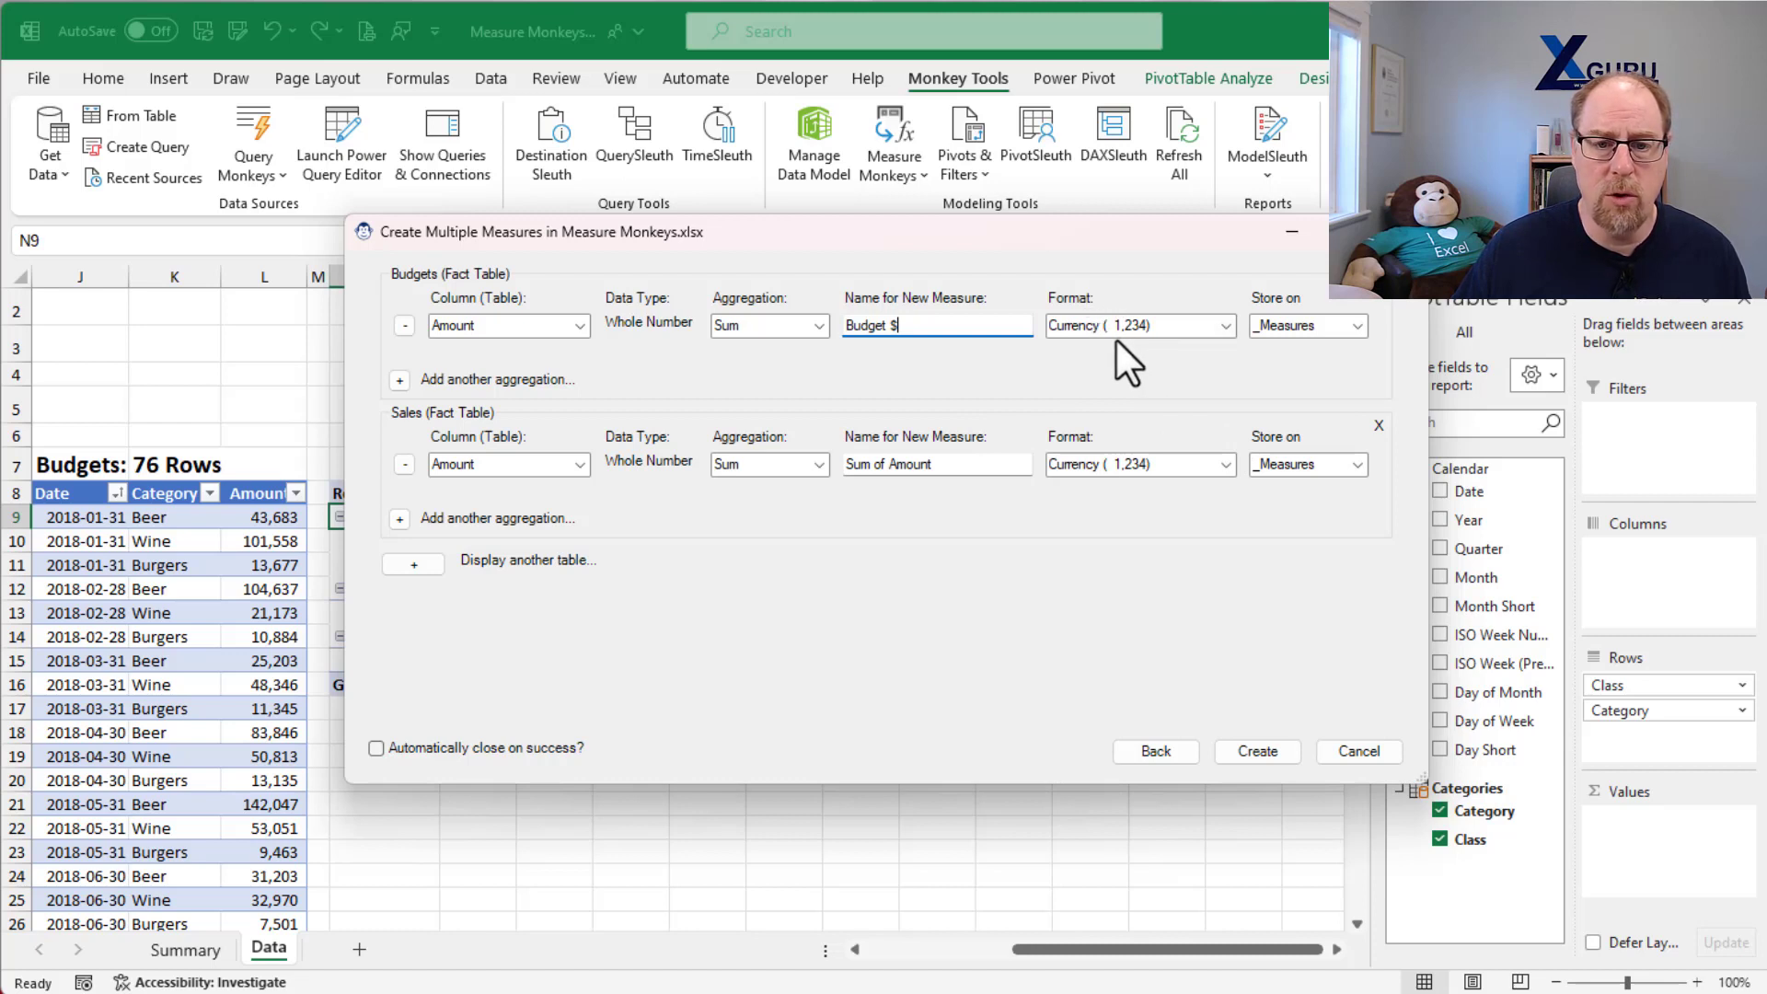
pyautogui.click(1225, 328)
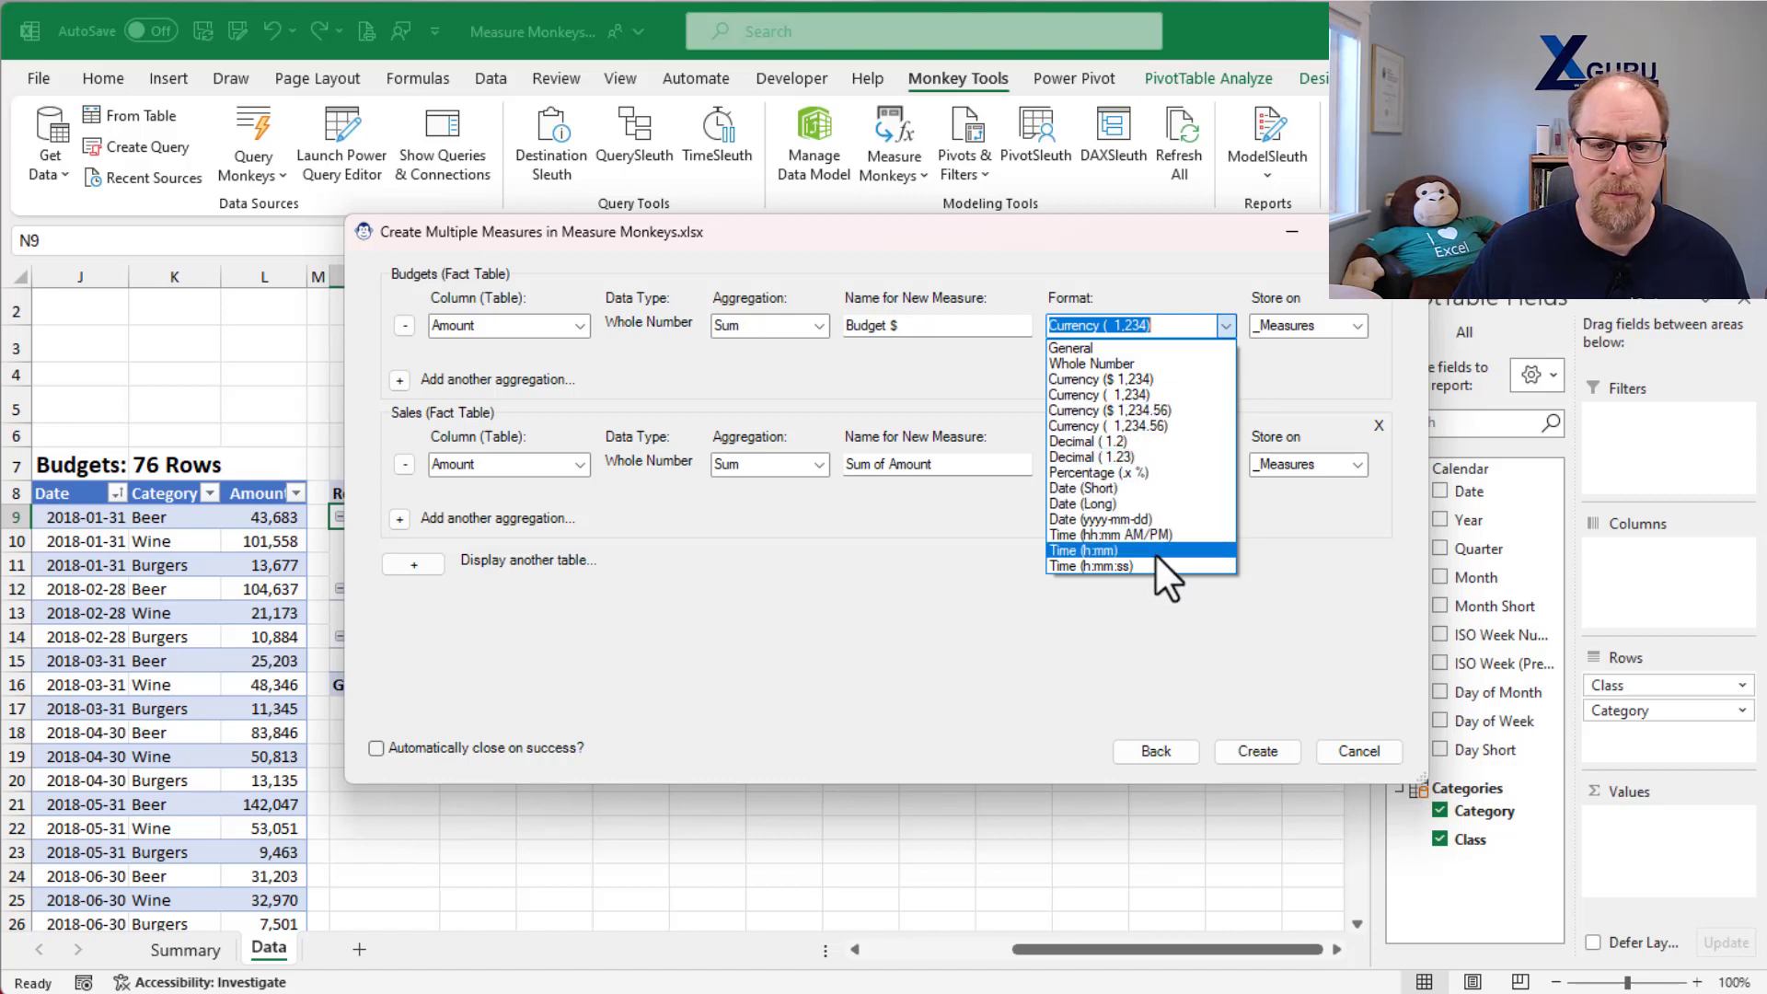
pyautogui.click(1280, 371)
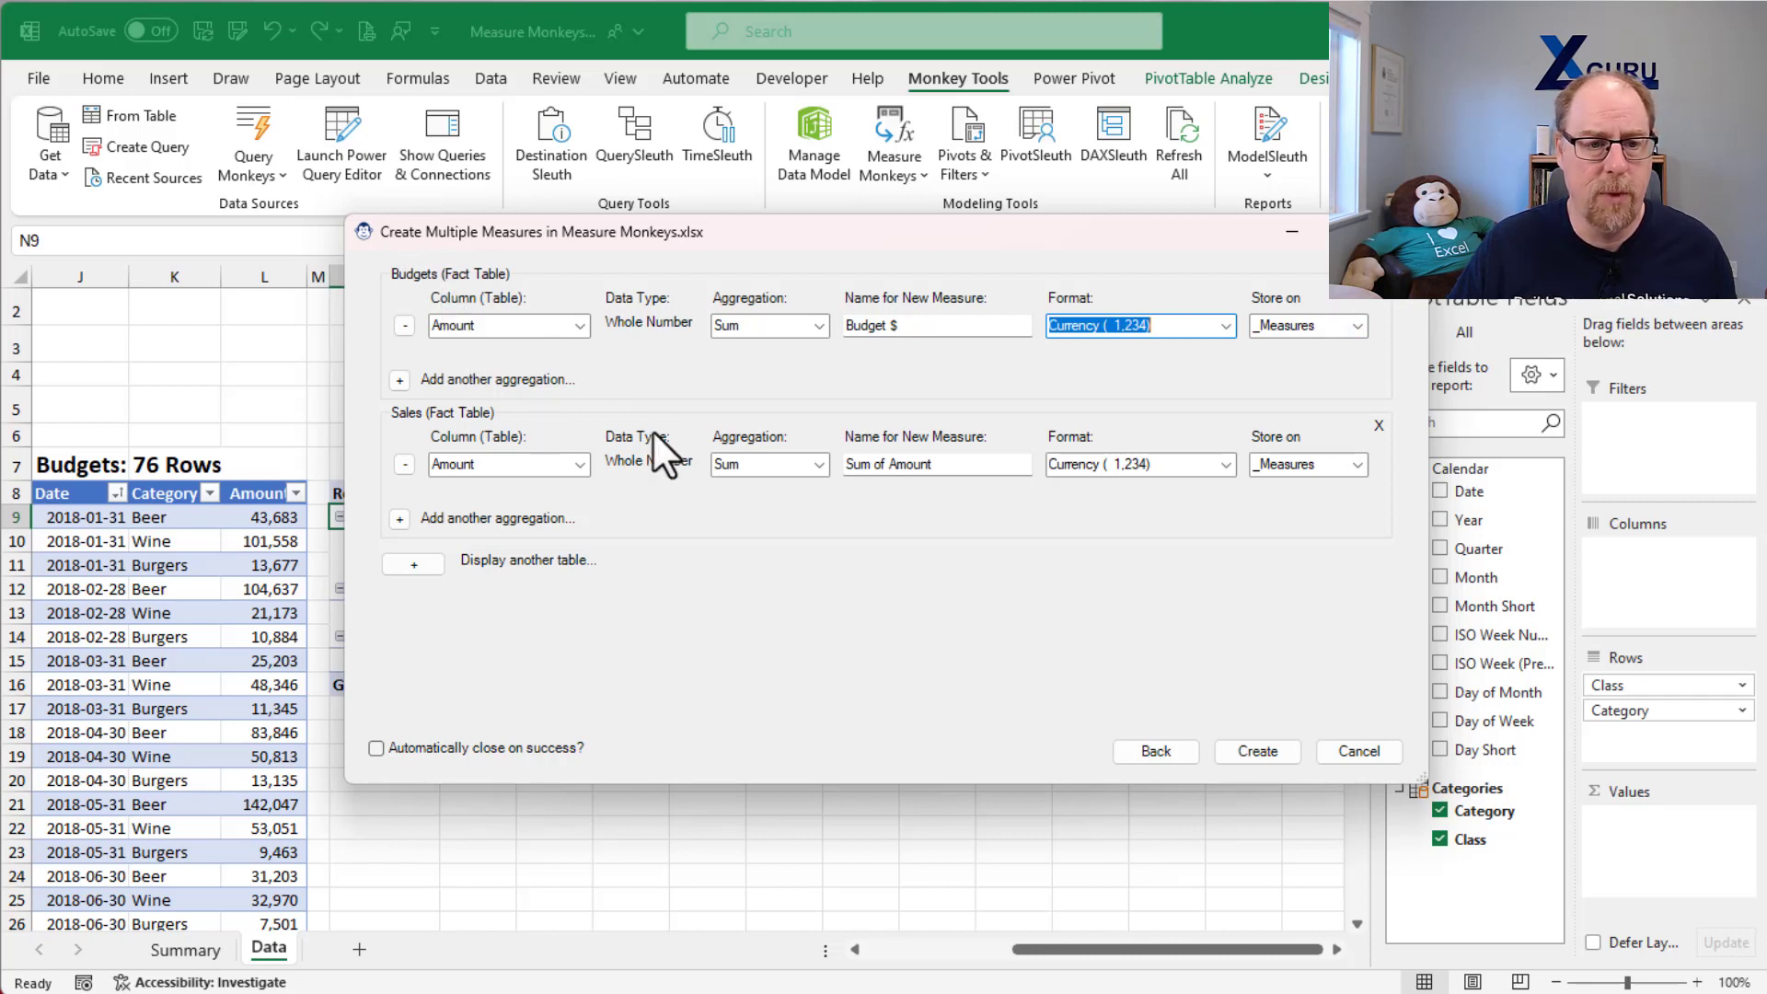
pyautogui.click(955, 463)
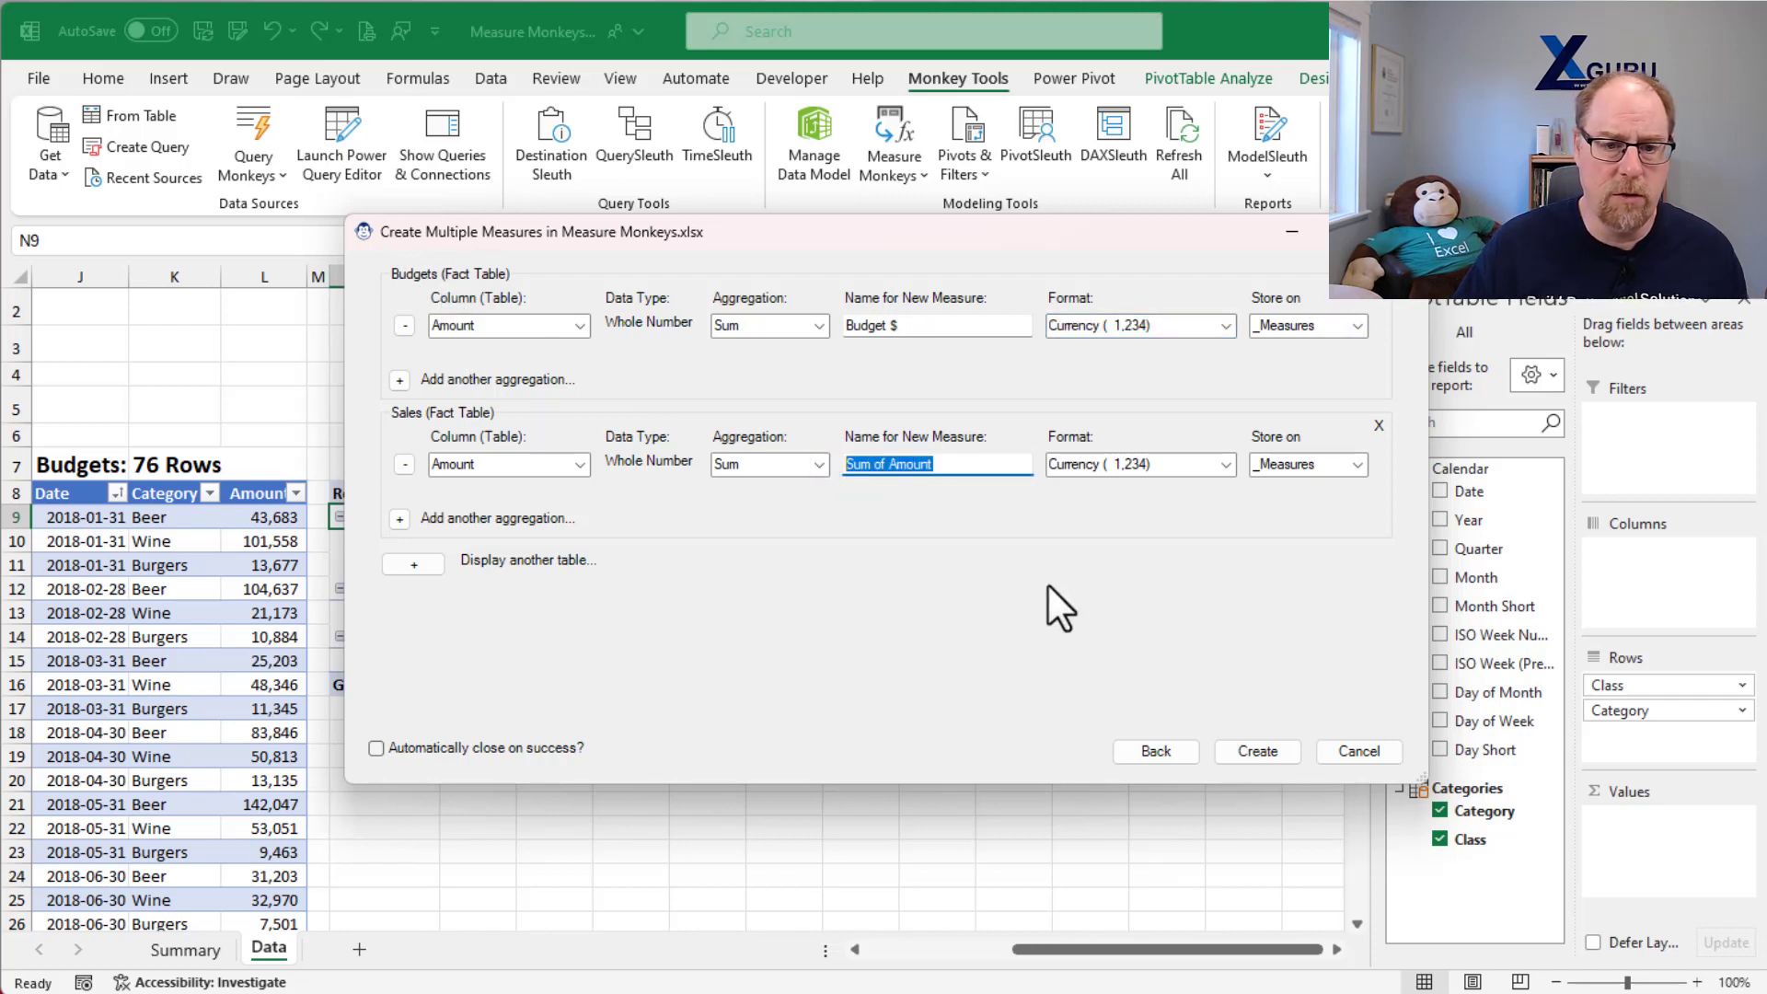
pyautogui.write('Sales $')
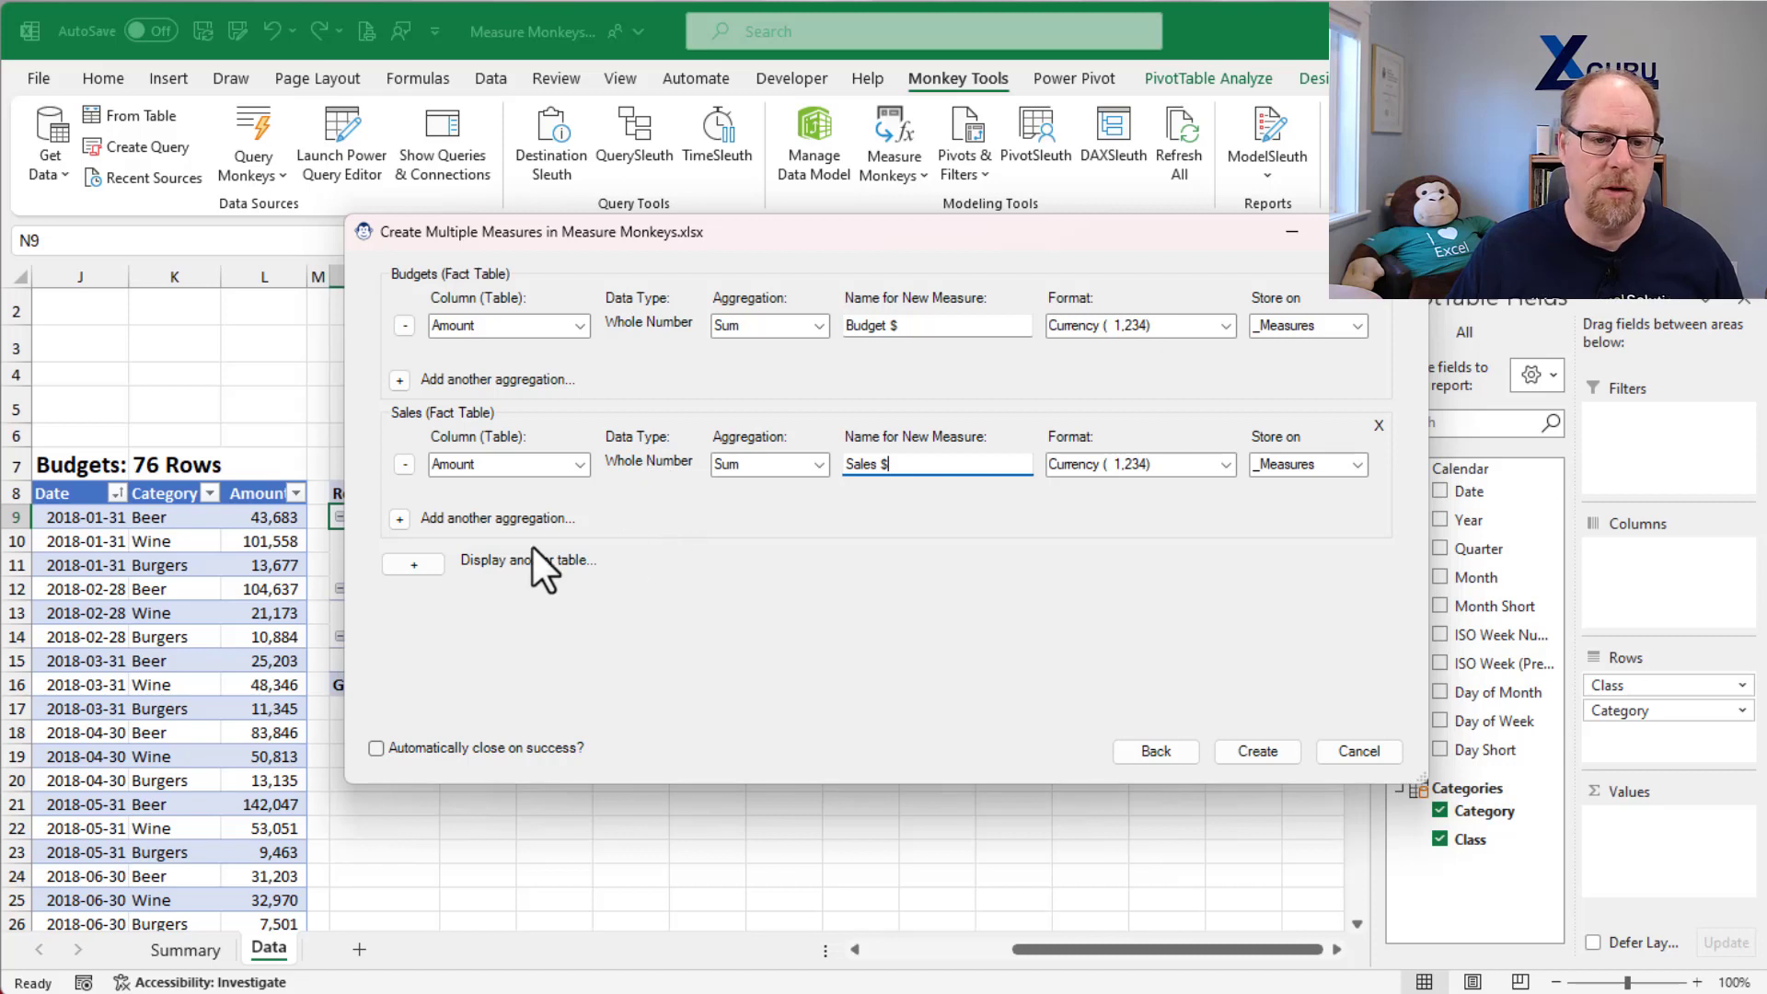
# Step: Add a Distinct Count aggregation of the Category column to the Sales table and name the measure "Unique Items"
pyautogui.click(399, 519)
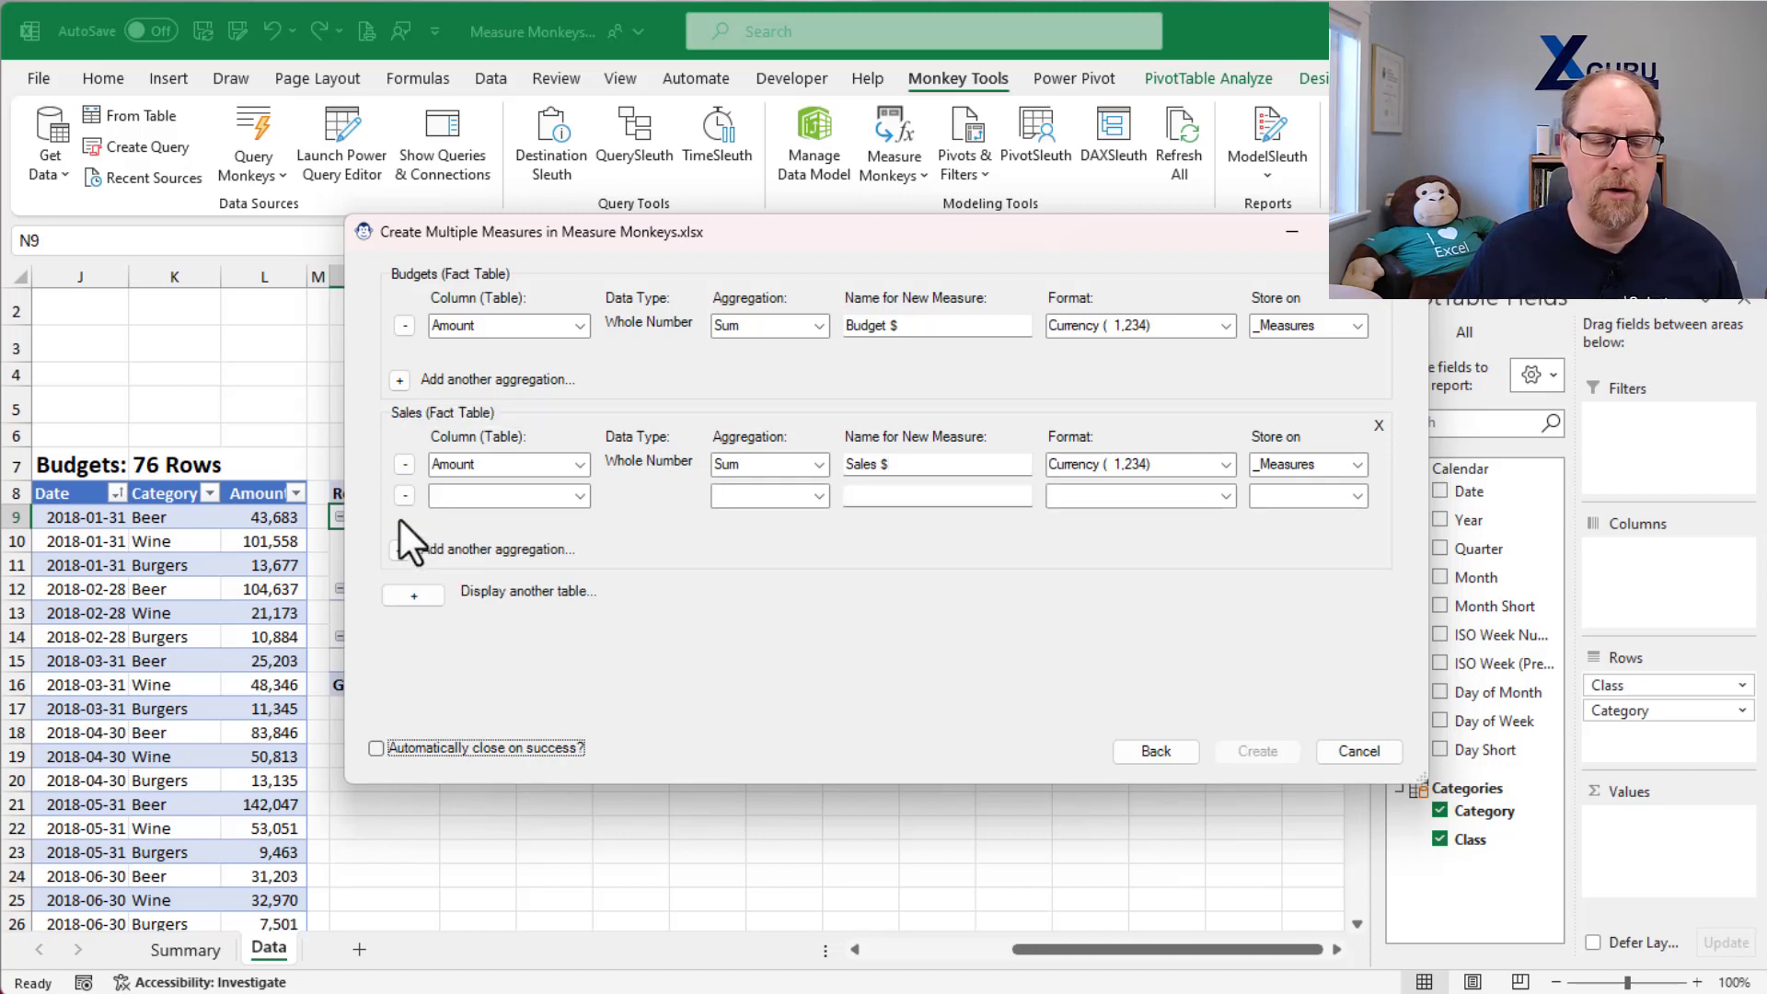
pyautogui.click(576, 496)
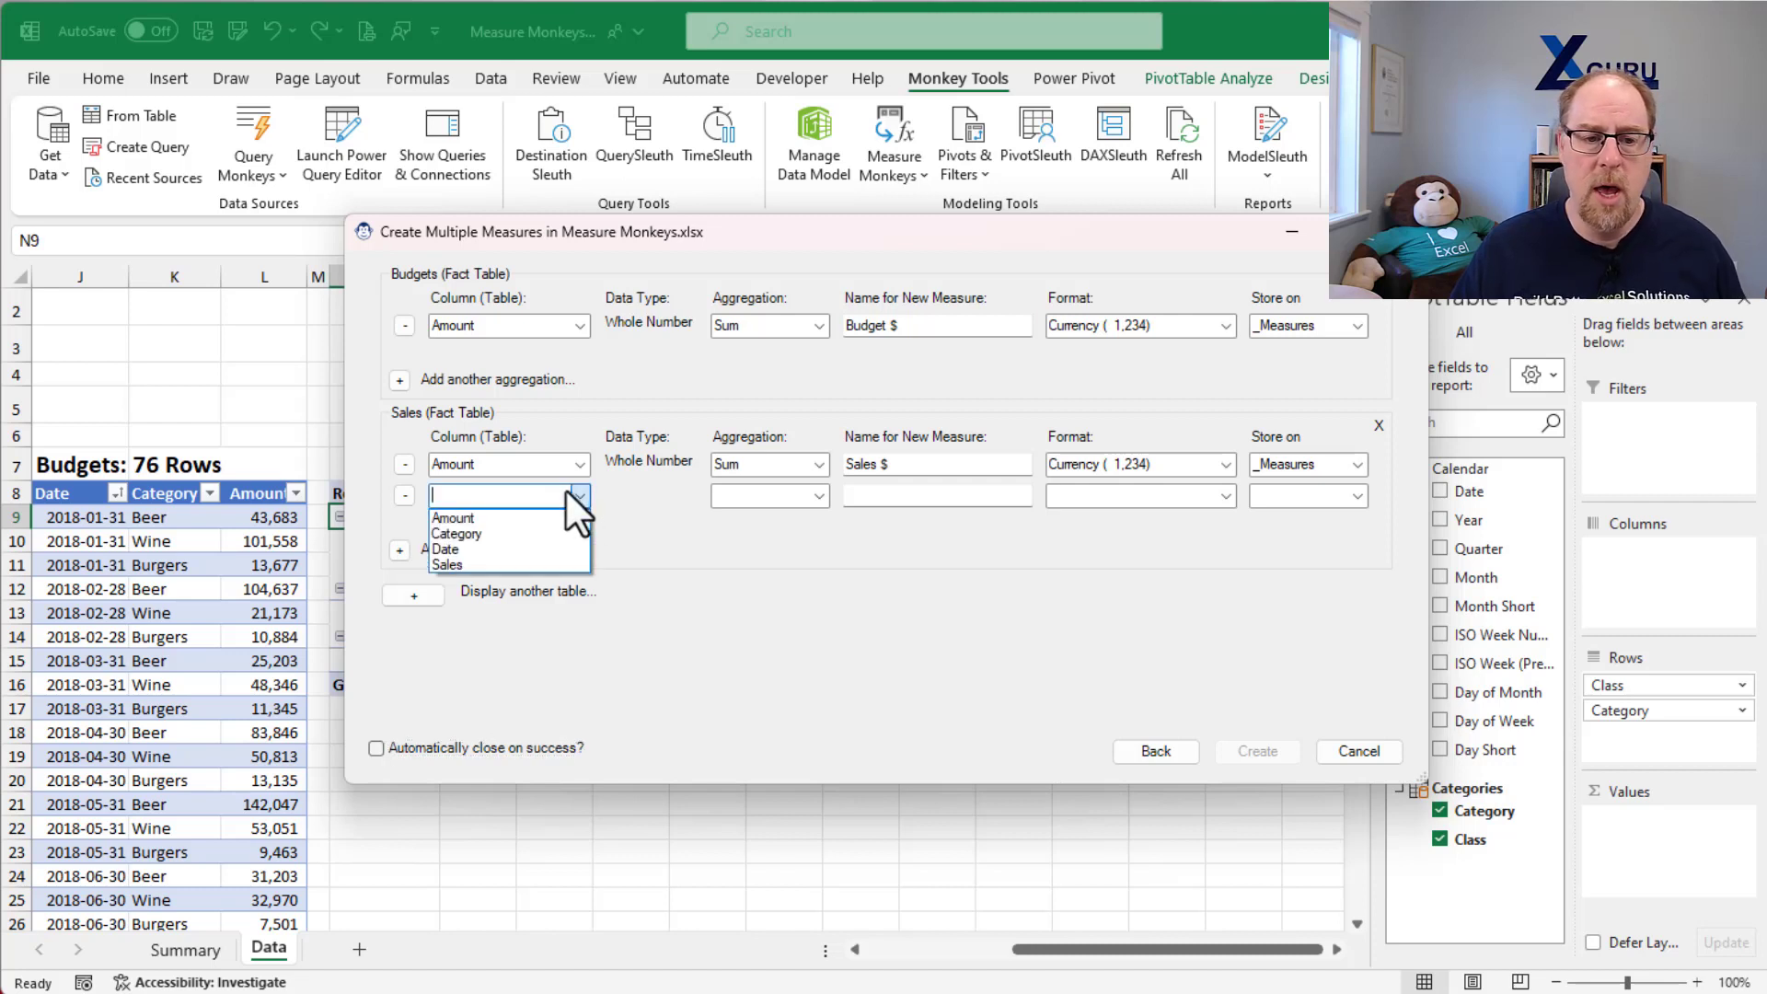
pyautogui.click(517, 534)
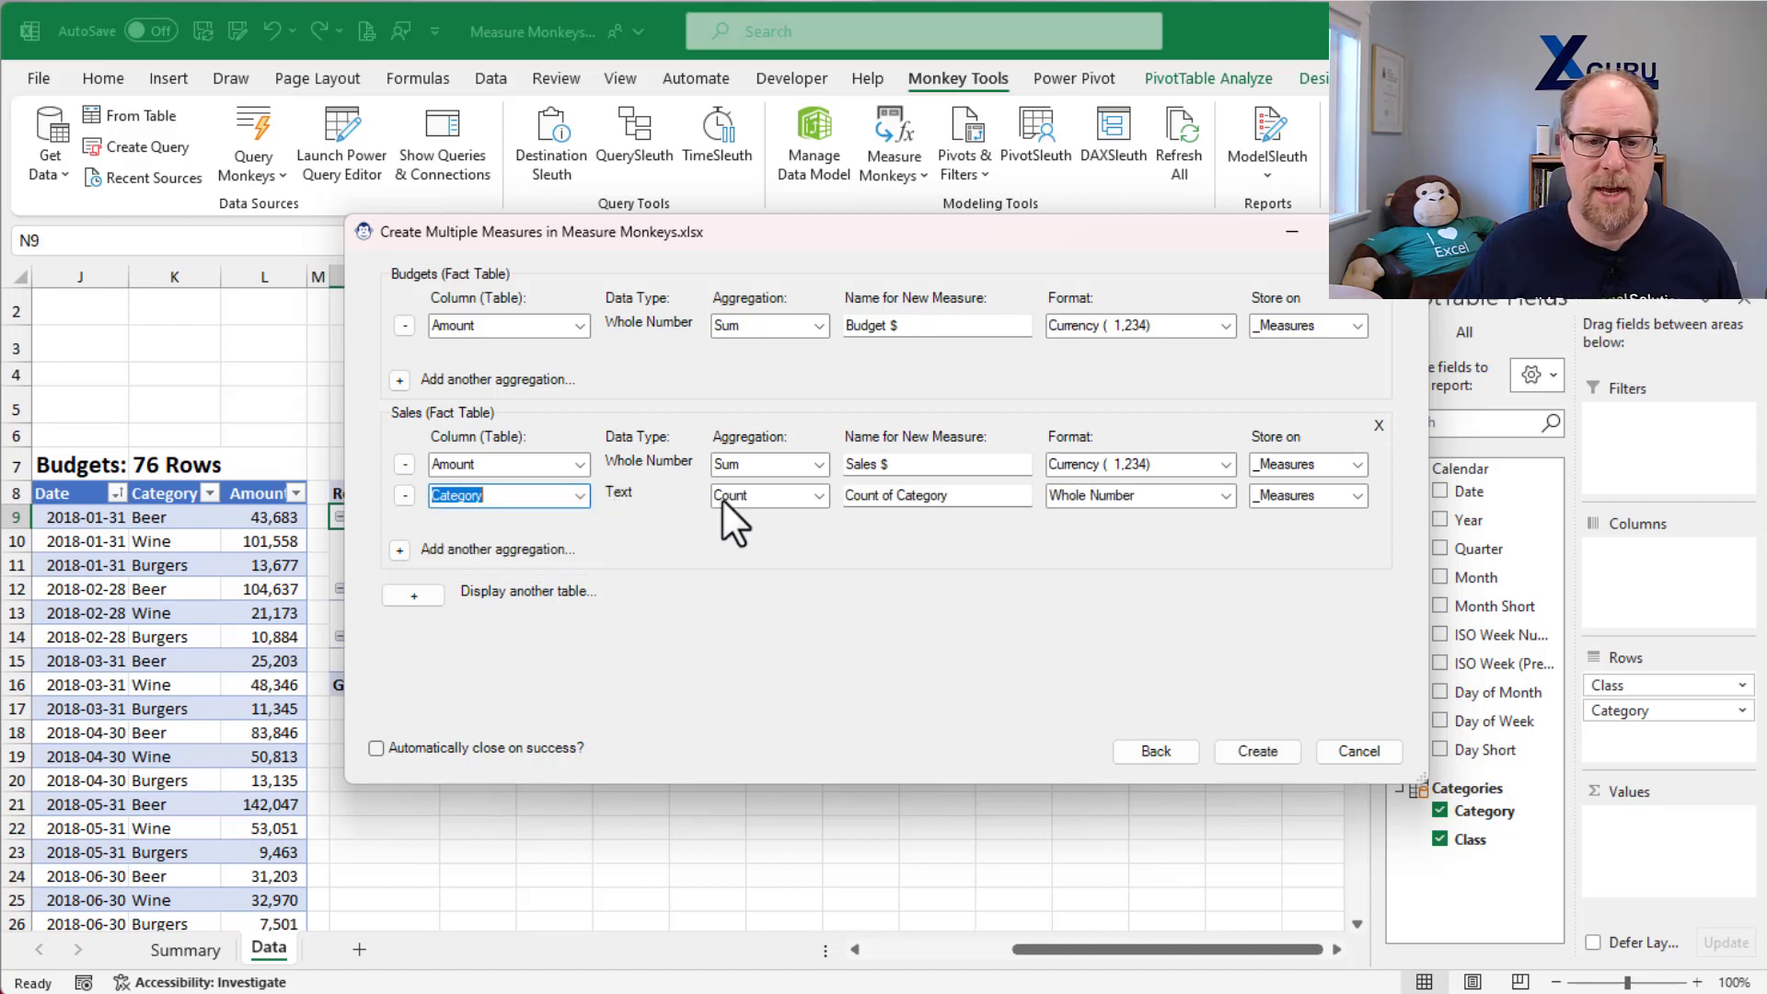
pyautogui.click(819, 493)
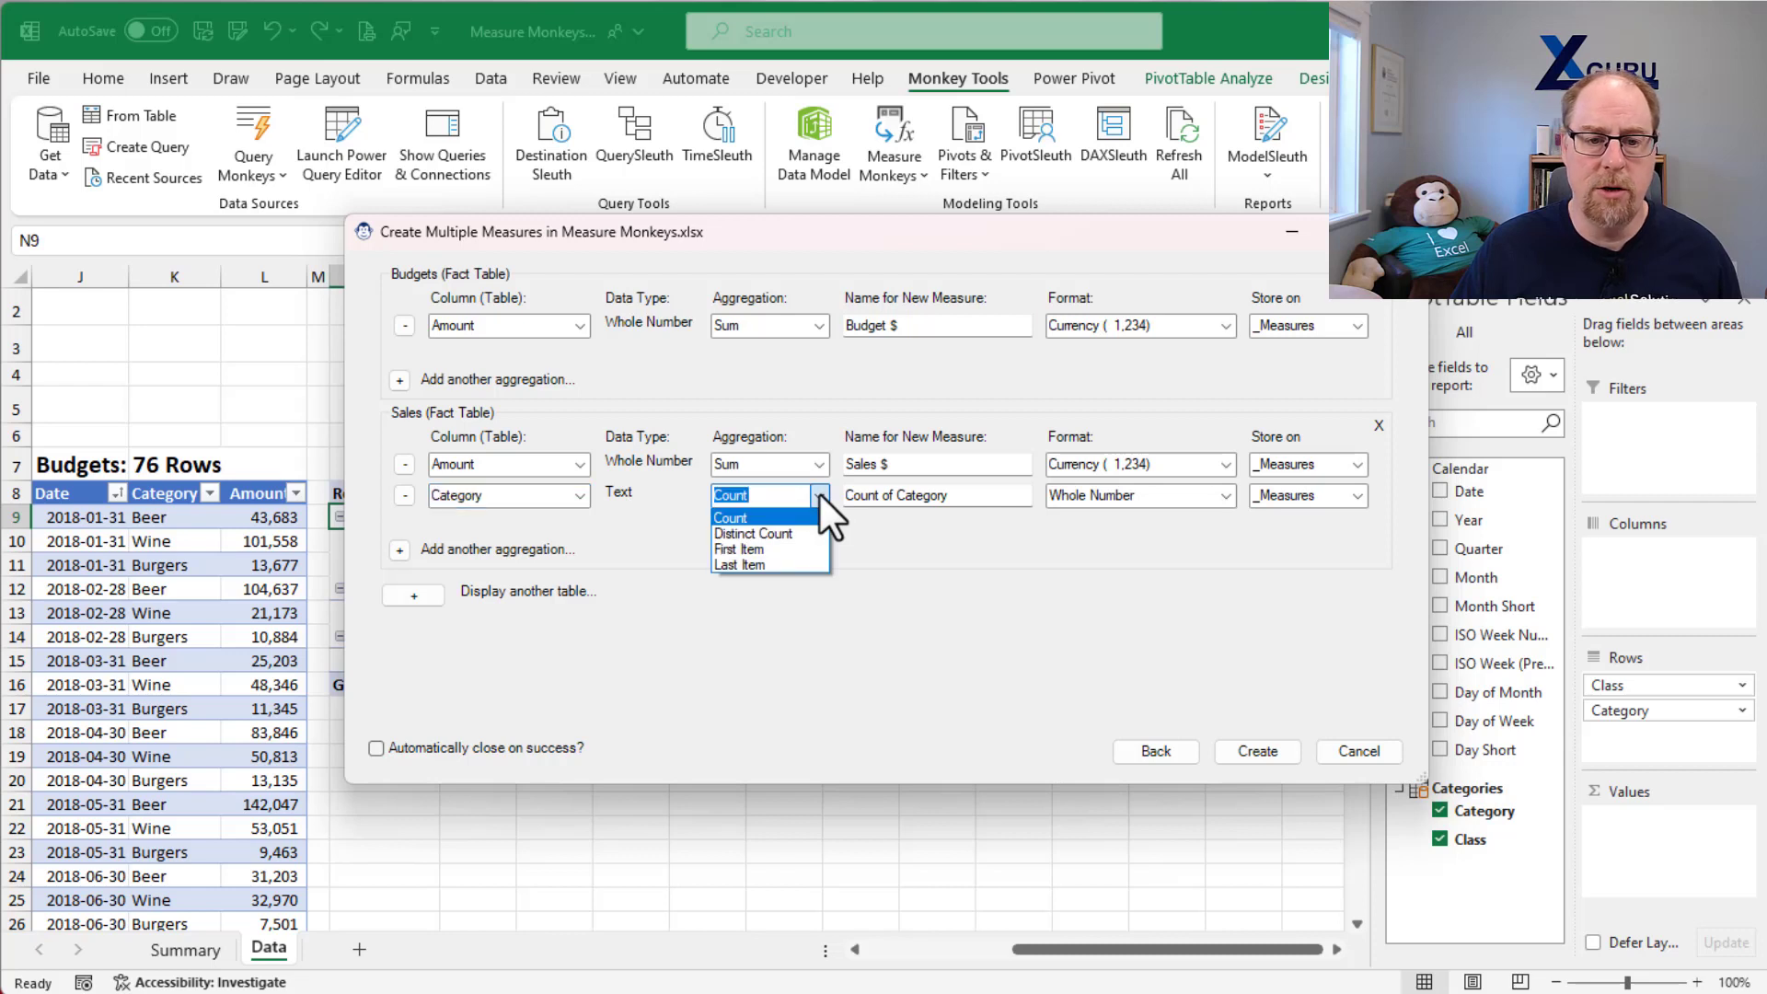
pyautogui.click(803, 533)
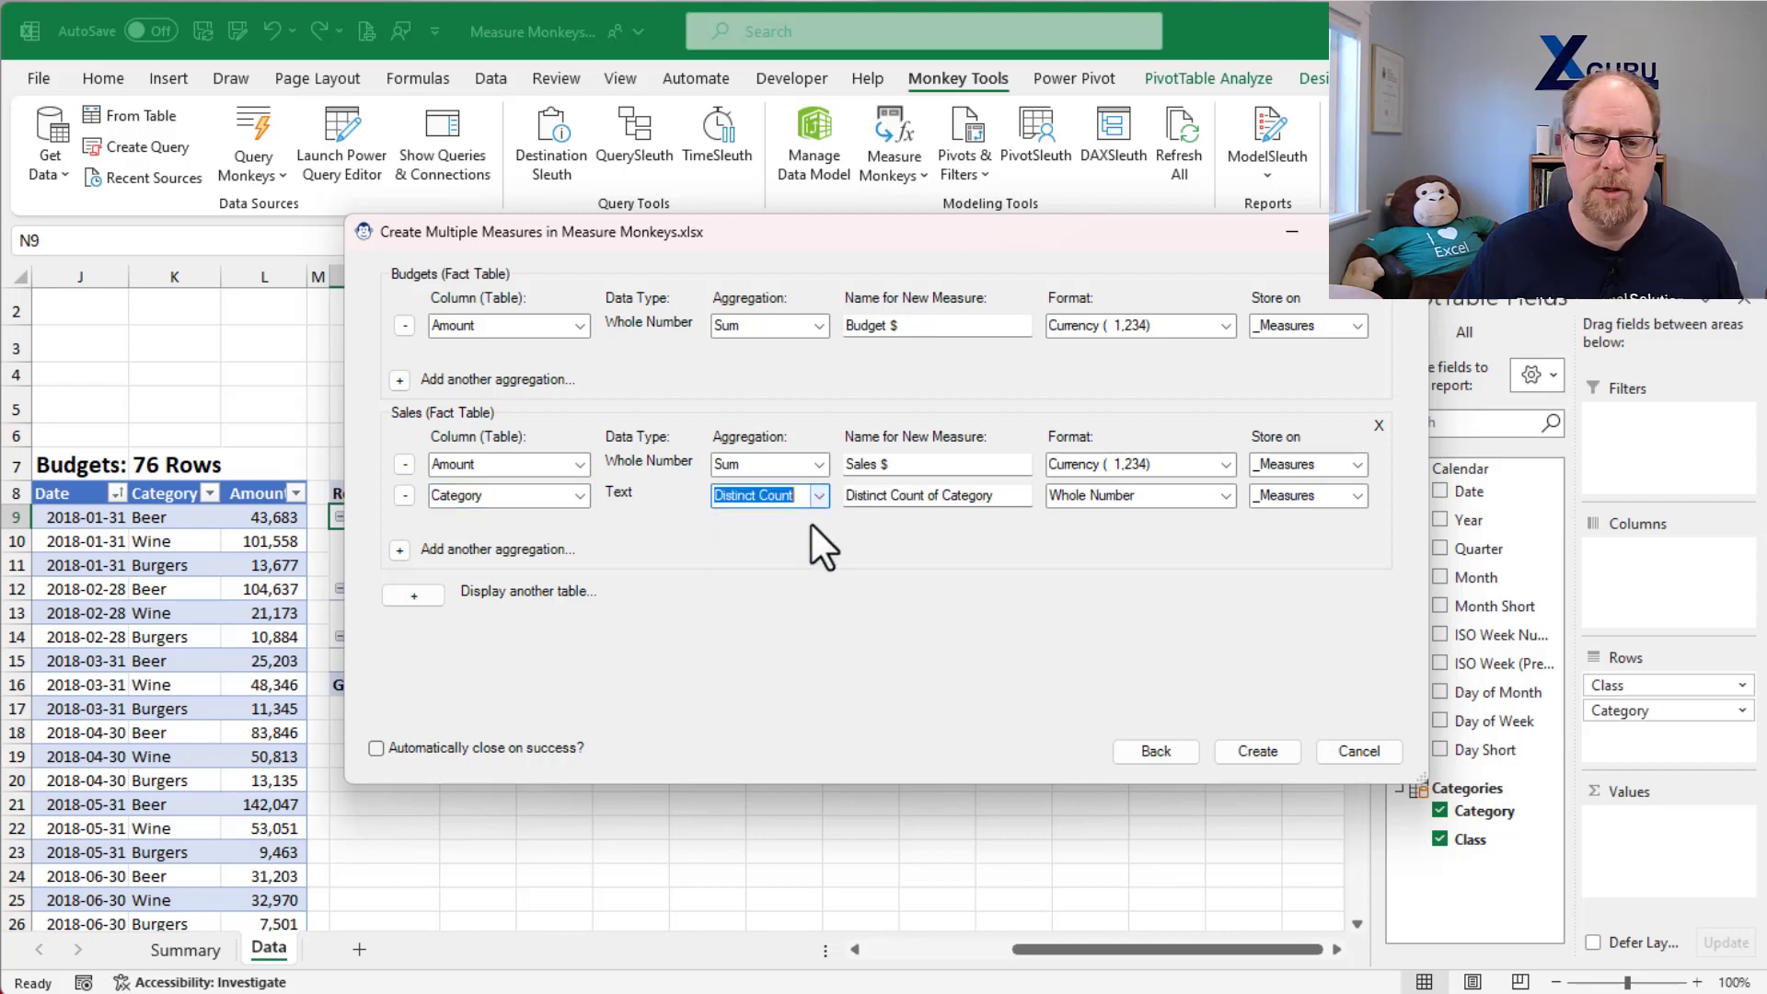
pyautogui.moveTo(1016, 497); pyautogui.dragTo(845, 497)
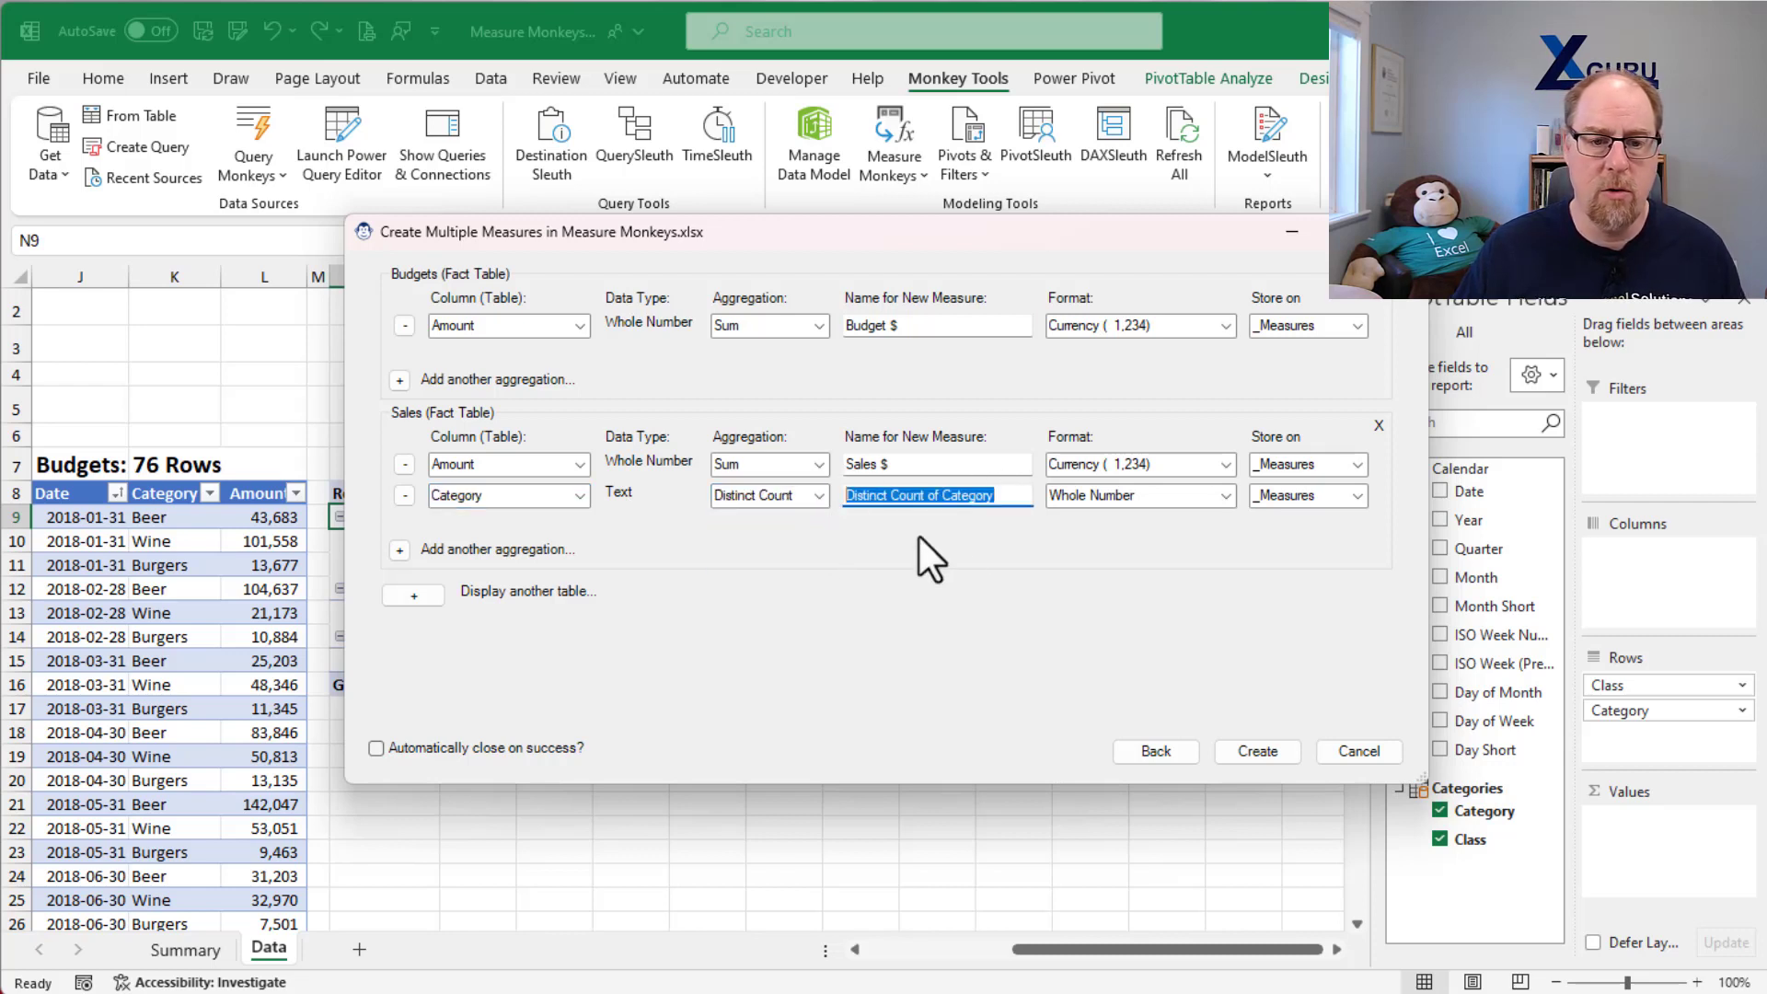
pyautogui.write('Cl')
pyautogui.press('BackSpace')
pyautogui.press('BackSpace')
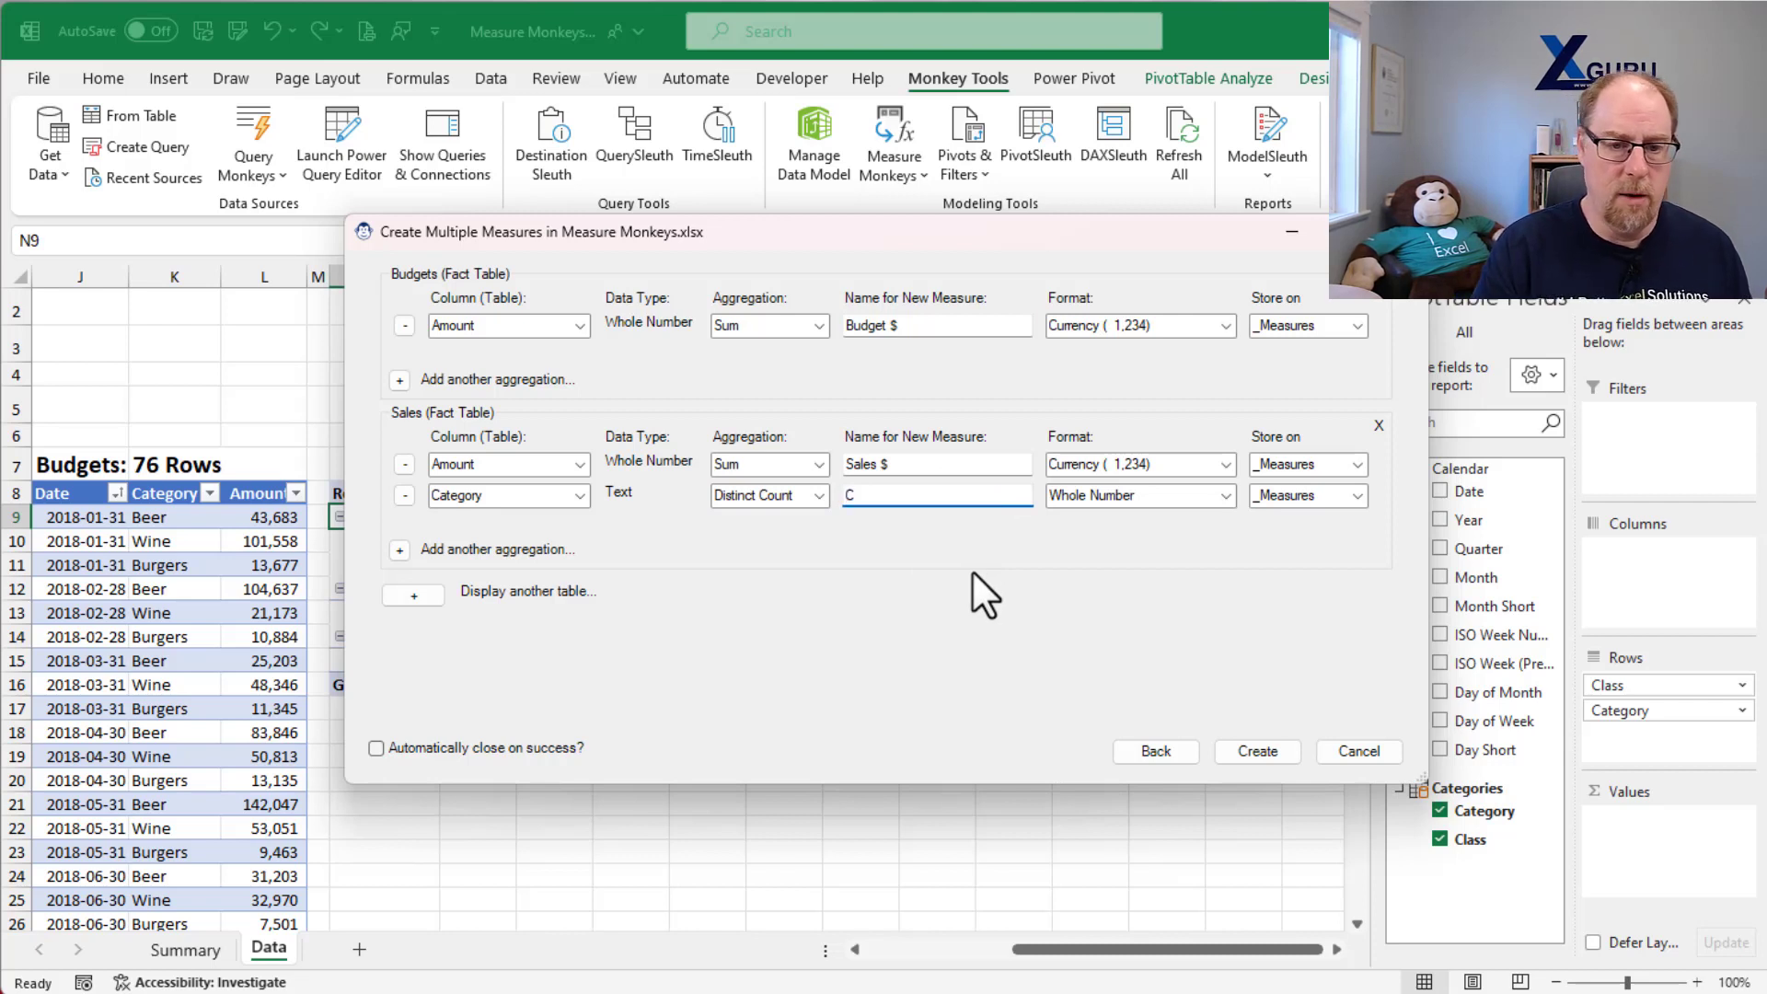
pyautogui.write('Unique Items')
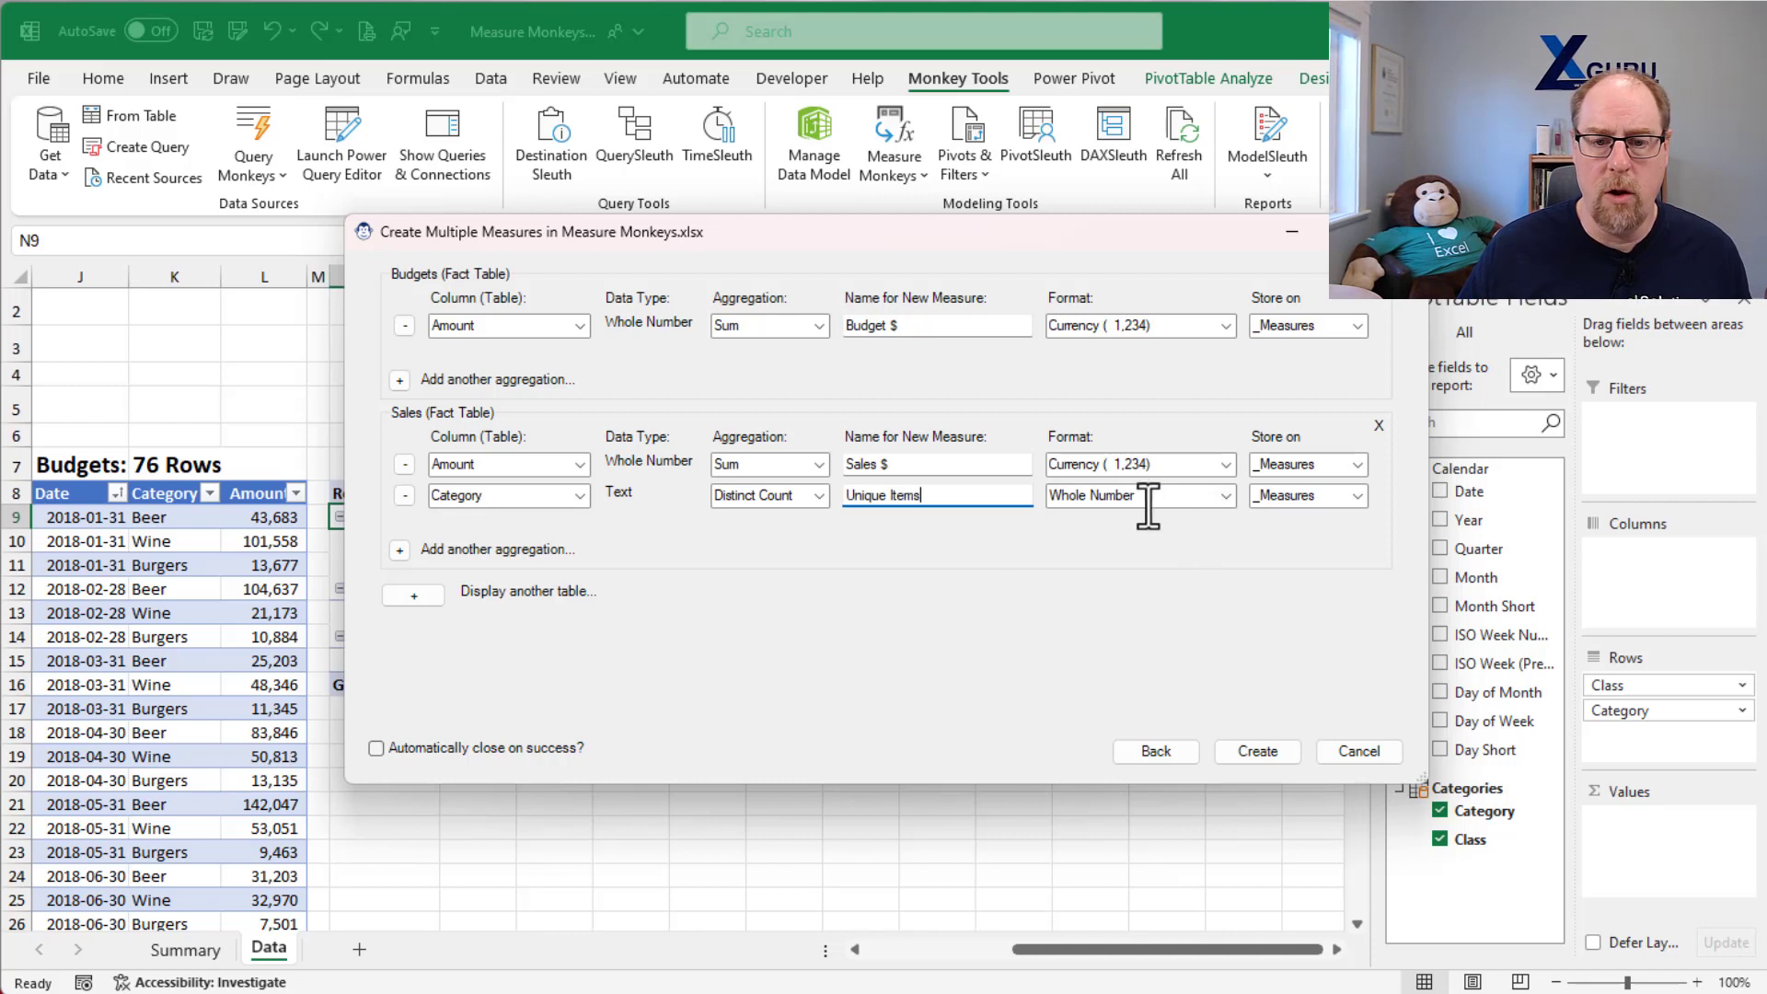
# Step: Add a Count Rows aggregation of the Sales table named "Transactions", and create all the configured measures
pyautogui.click(399, 550)
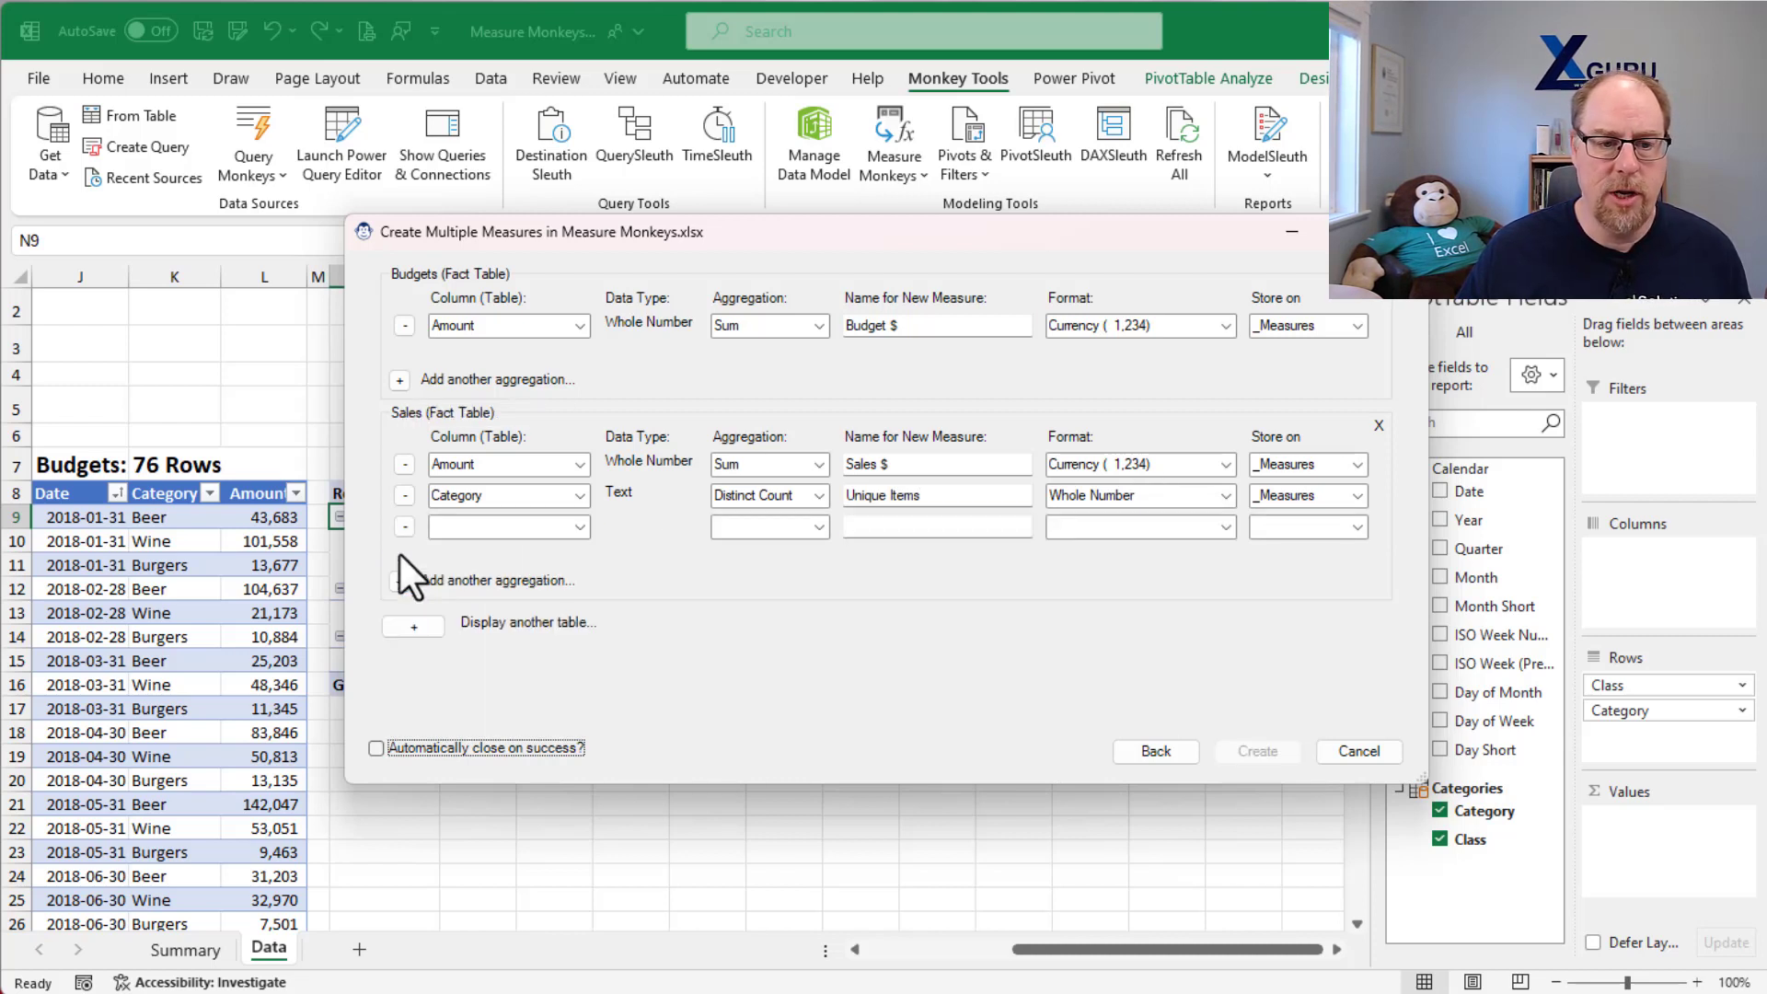
pyautogui.click(579, 527)
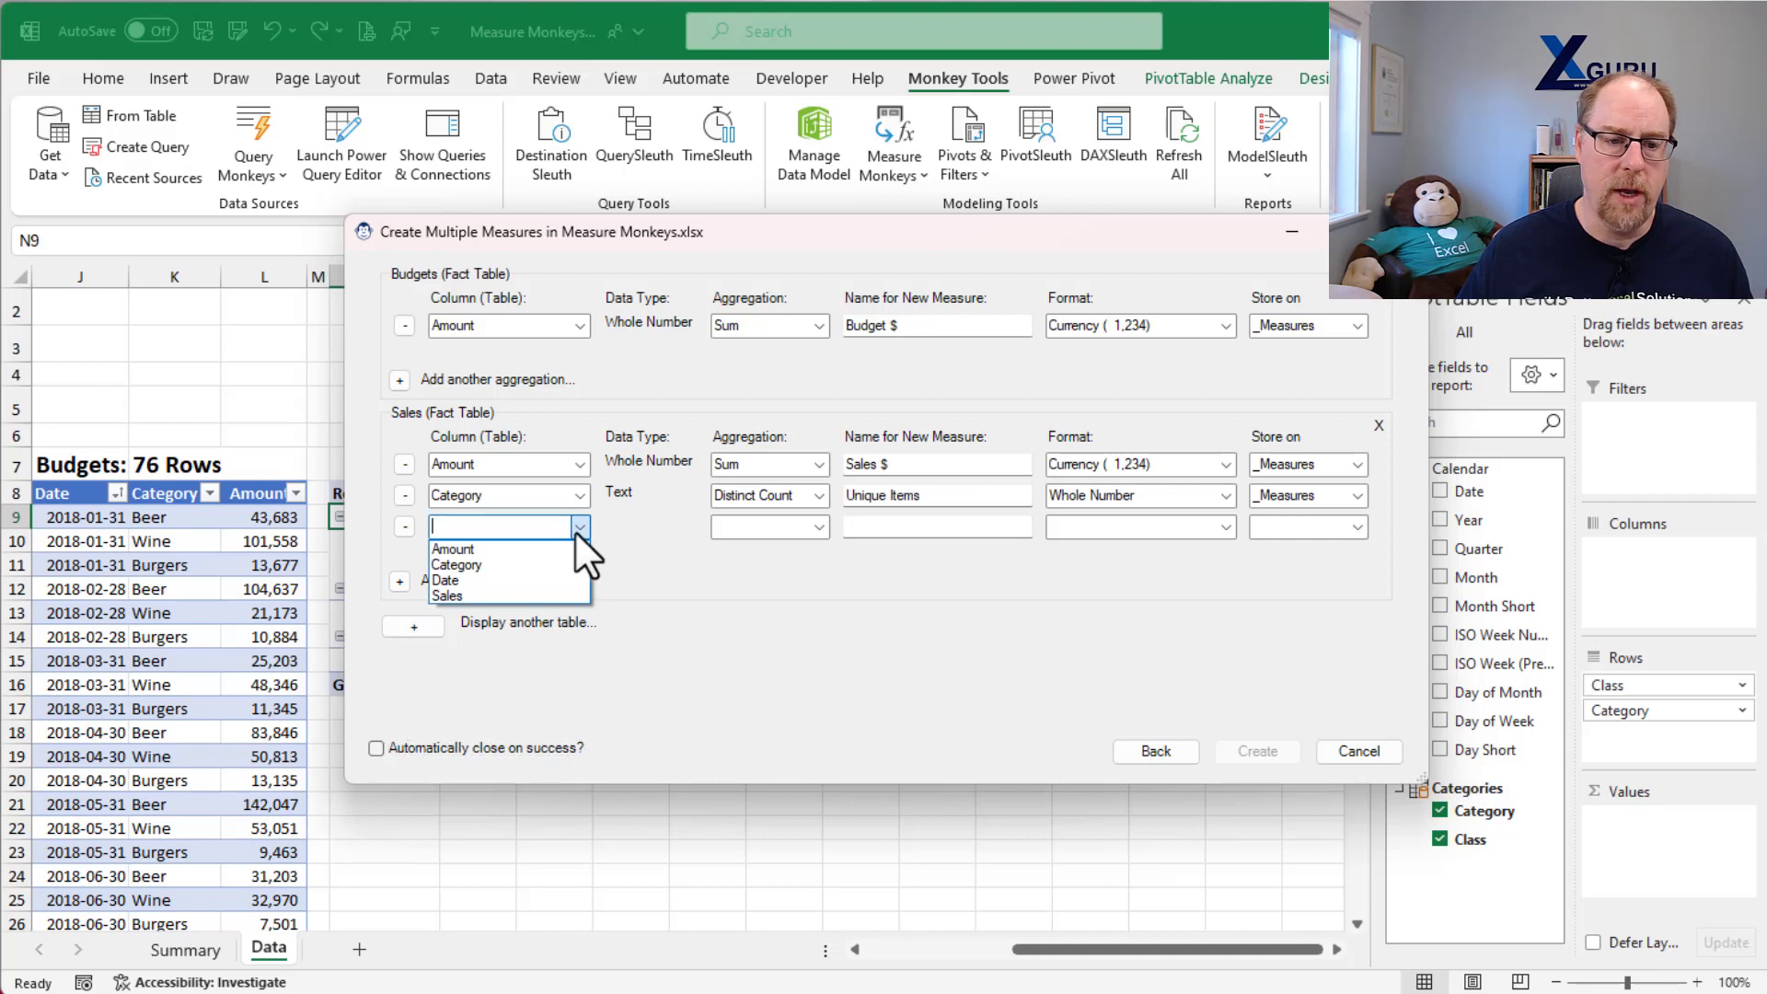
pyautogui.click(461, 597)
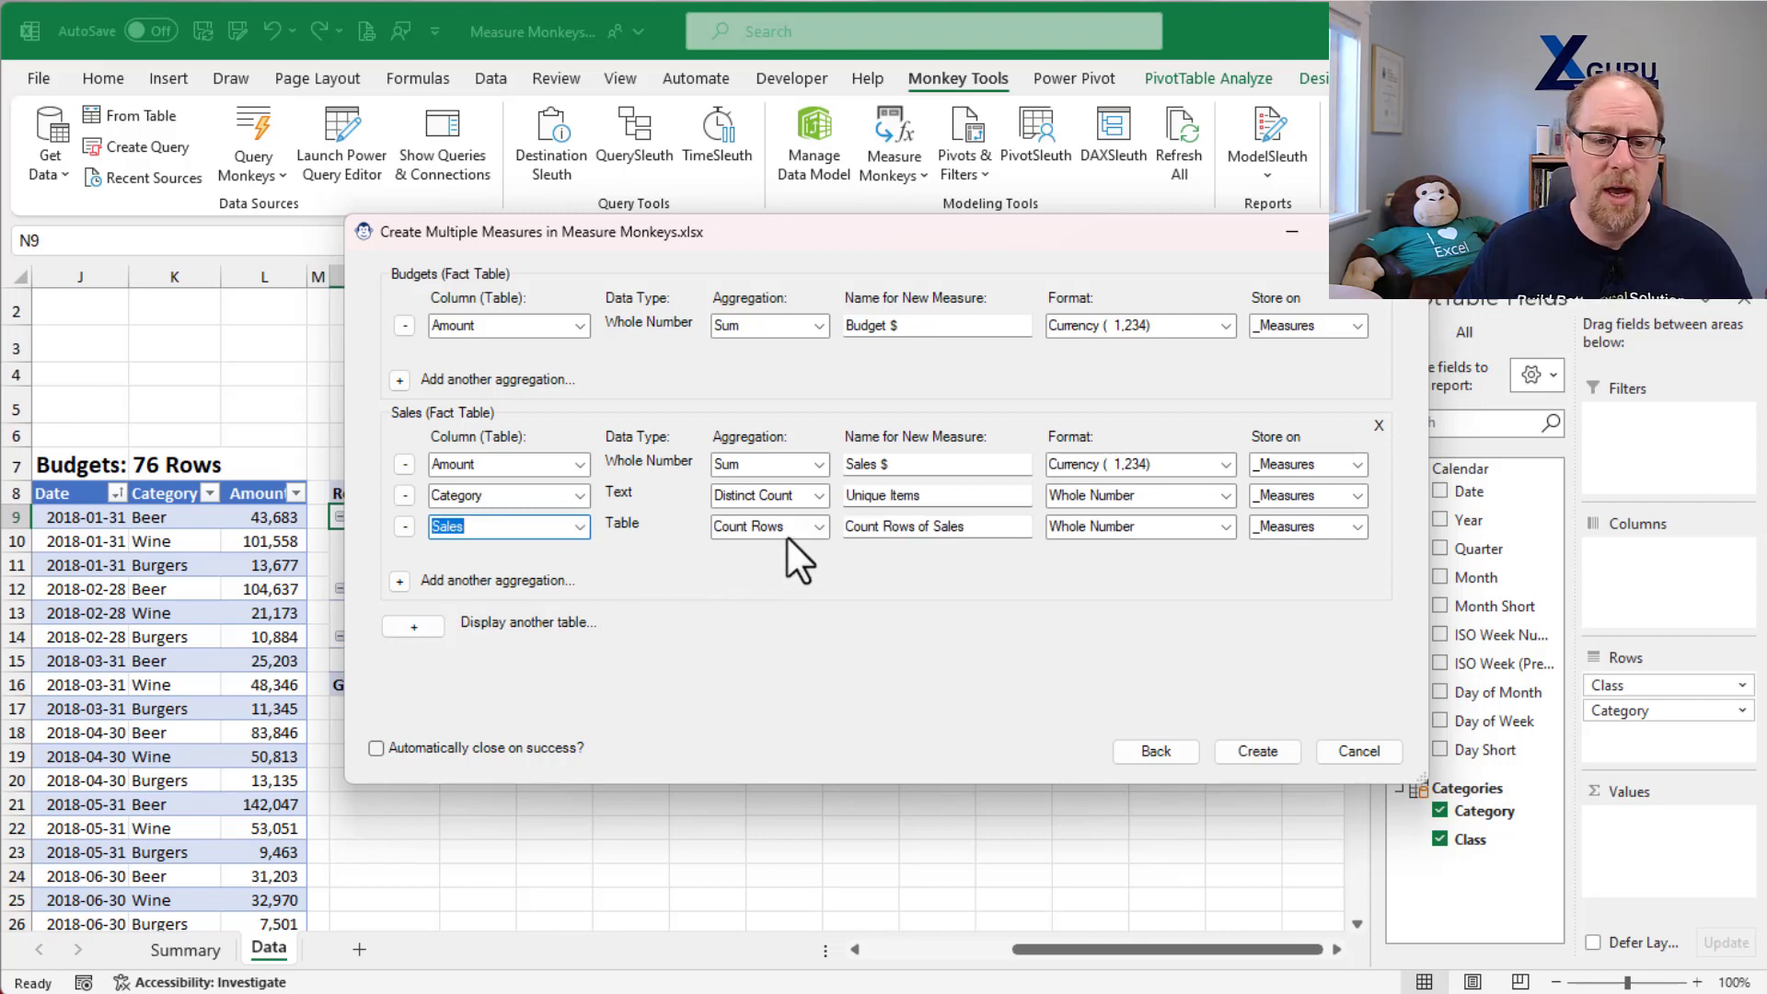
pyautogui.tripleClick(998, 526)
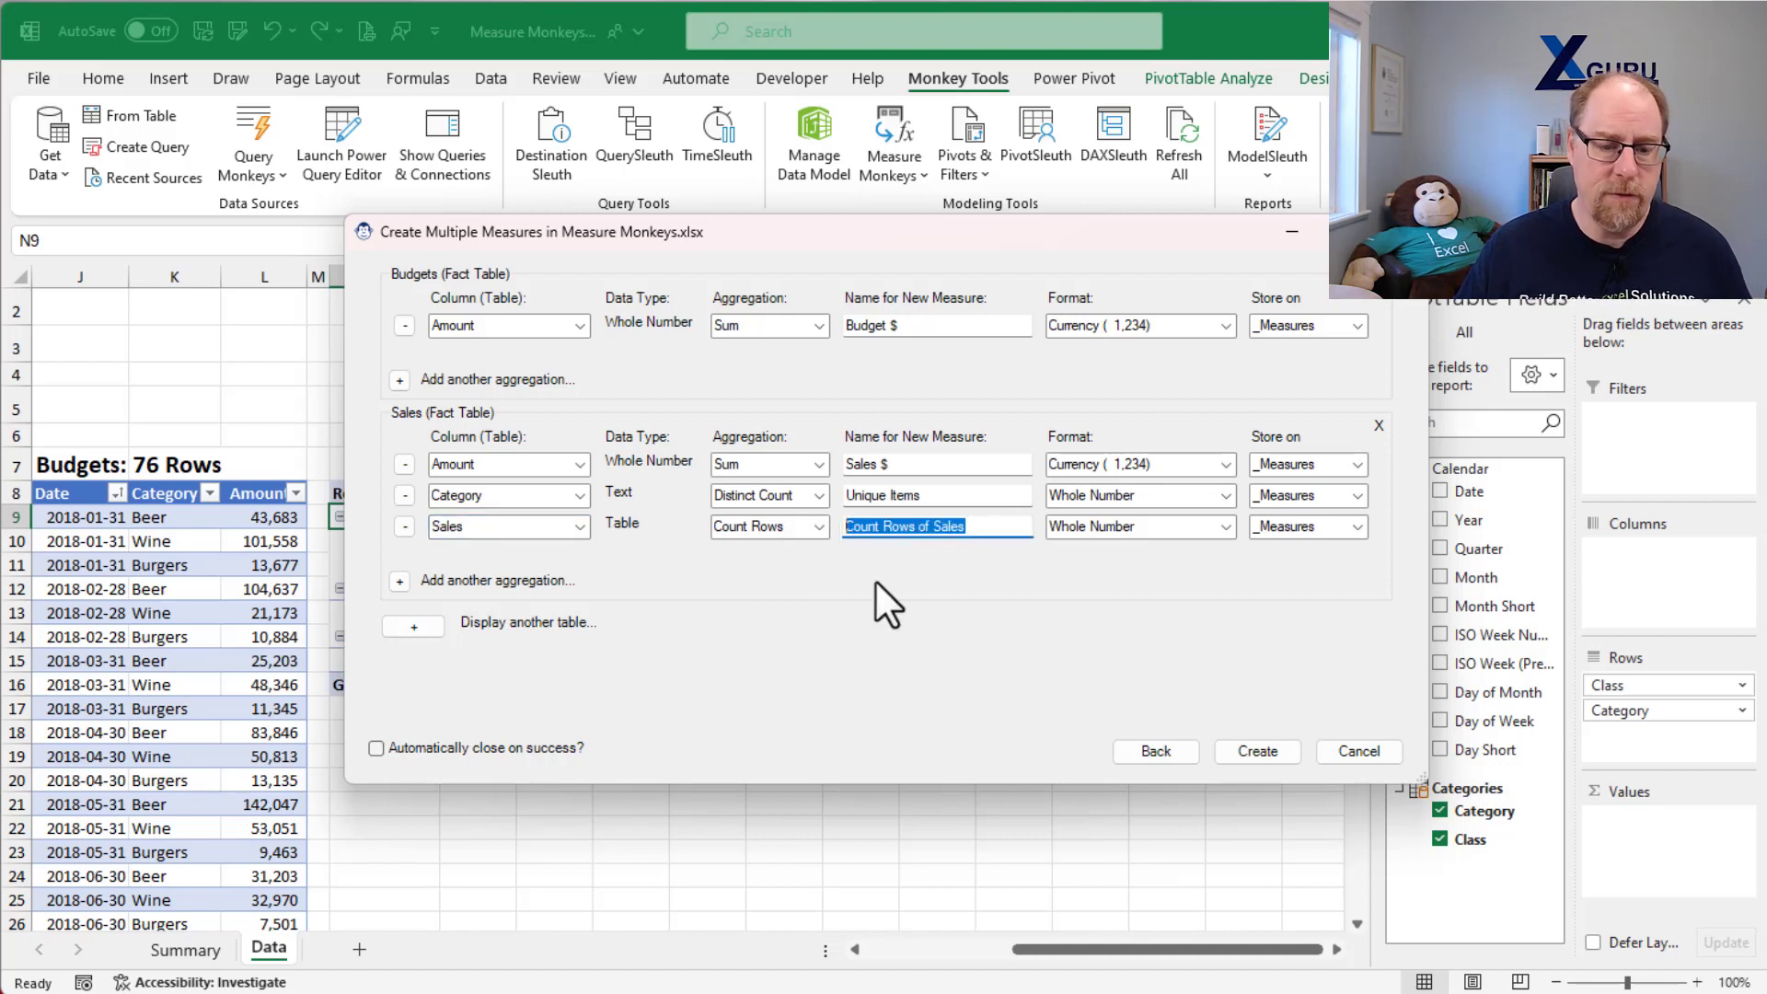
pyautogui.write('Transactions')
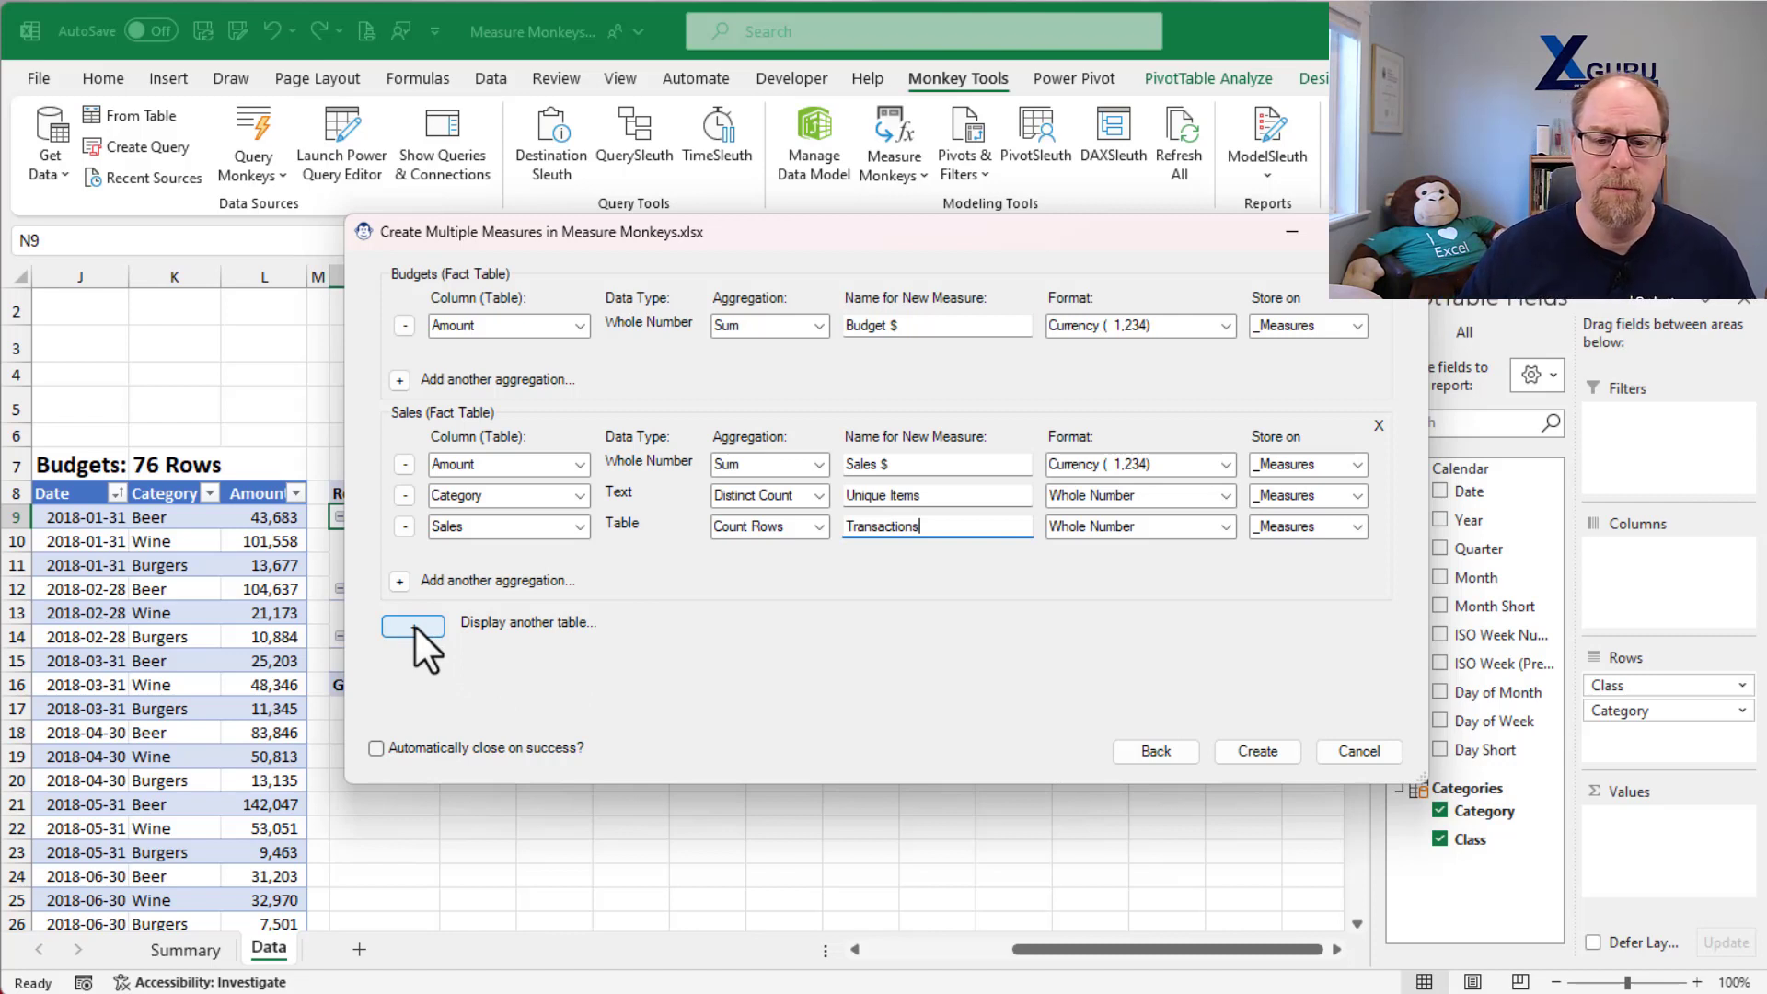
pyautogui.click(1257, 752)
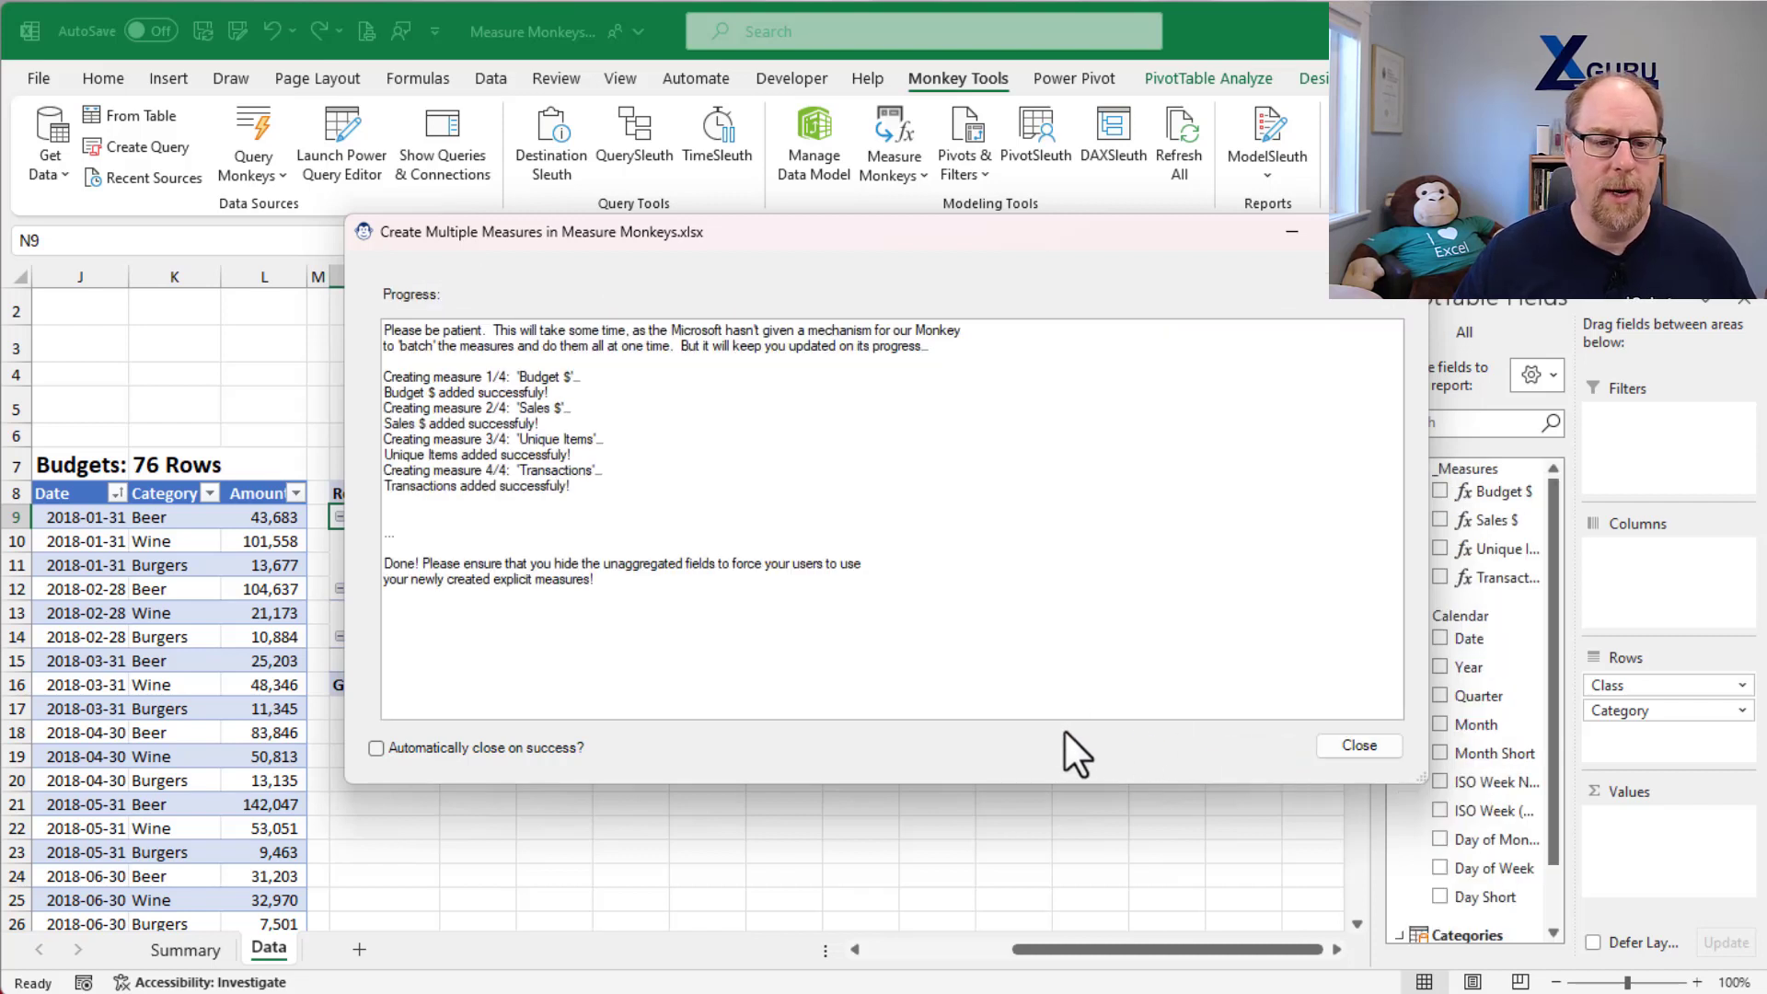
pyautogui.click(1351, 744)
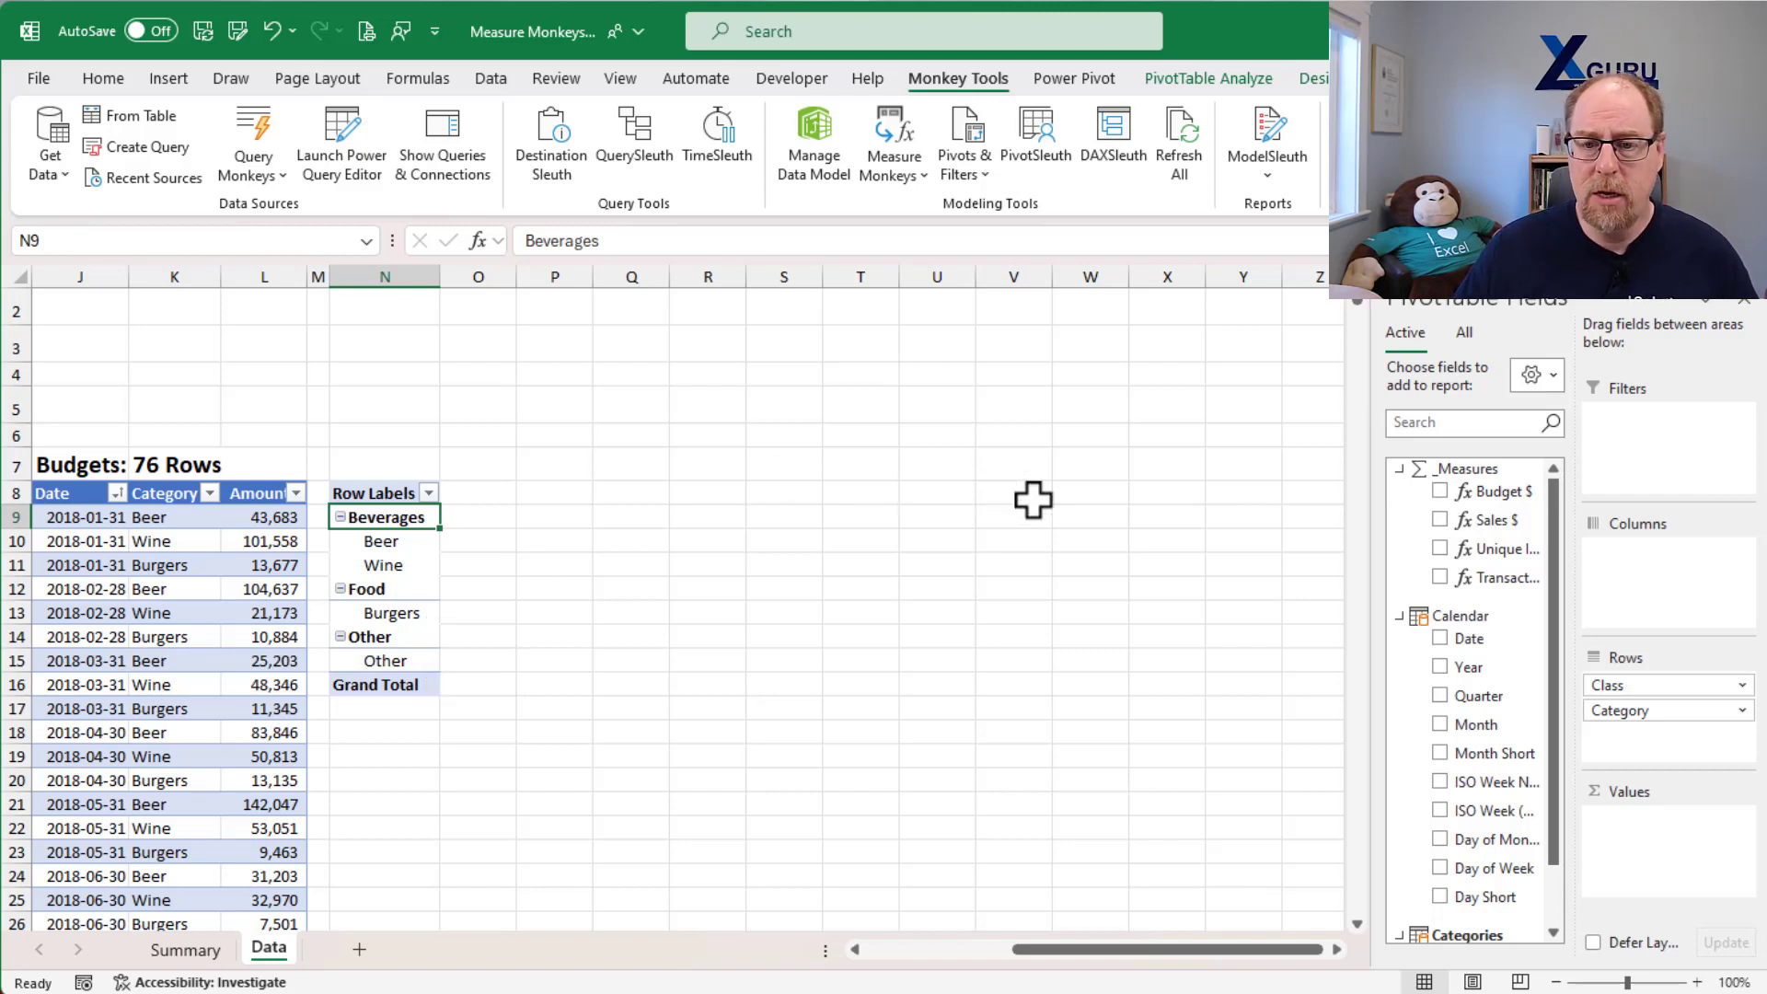
# Step: Add the Transactions, Unique Items, Sales $ and Budget $ measures to the PivotTable's values, in that order
pyautogui.click(1439, 577)
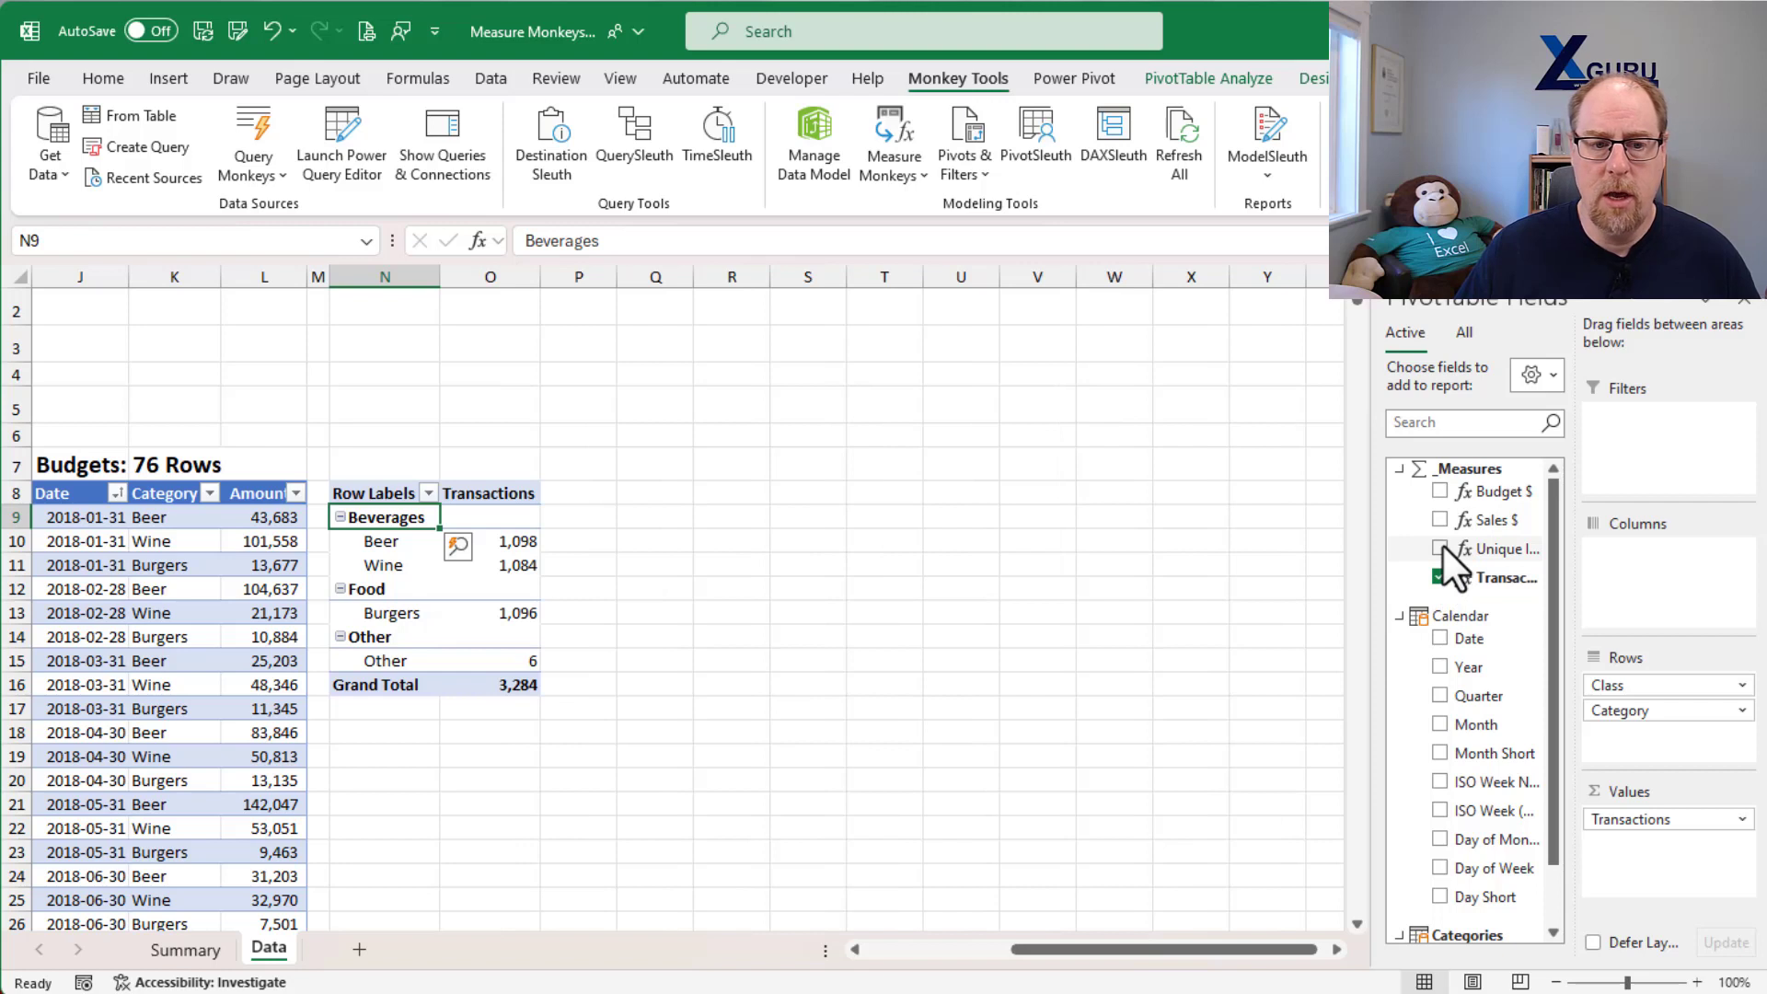
pyautogui.click(1442, 547)
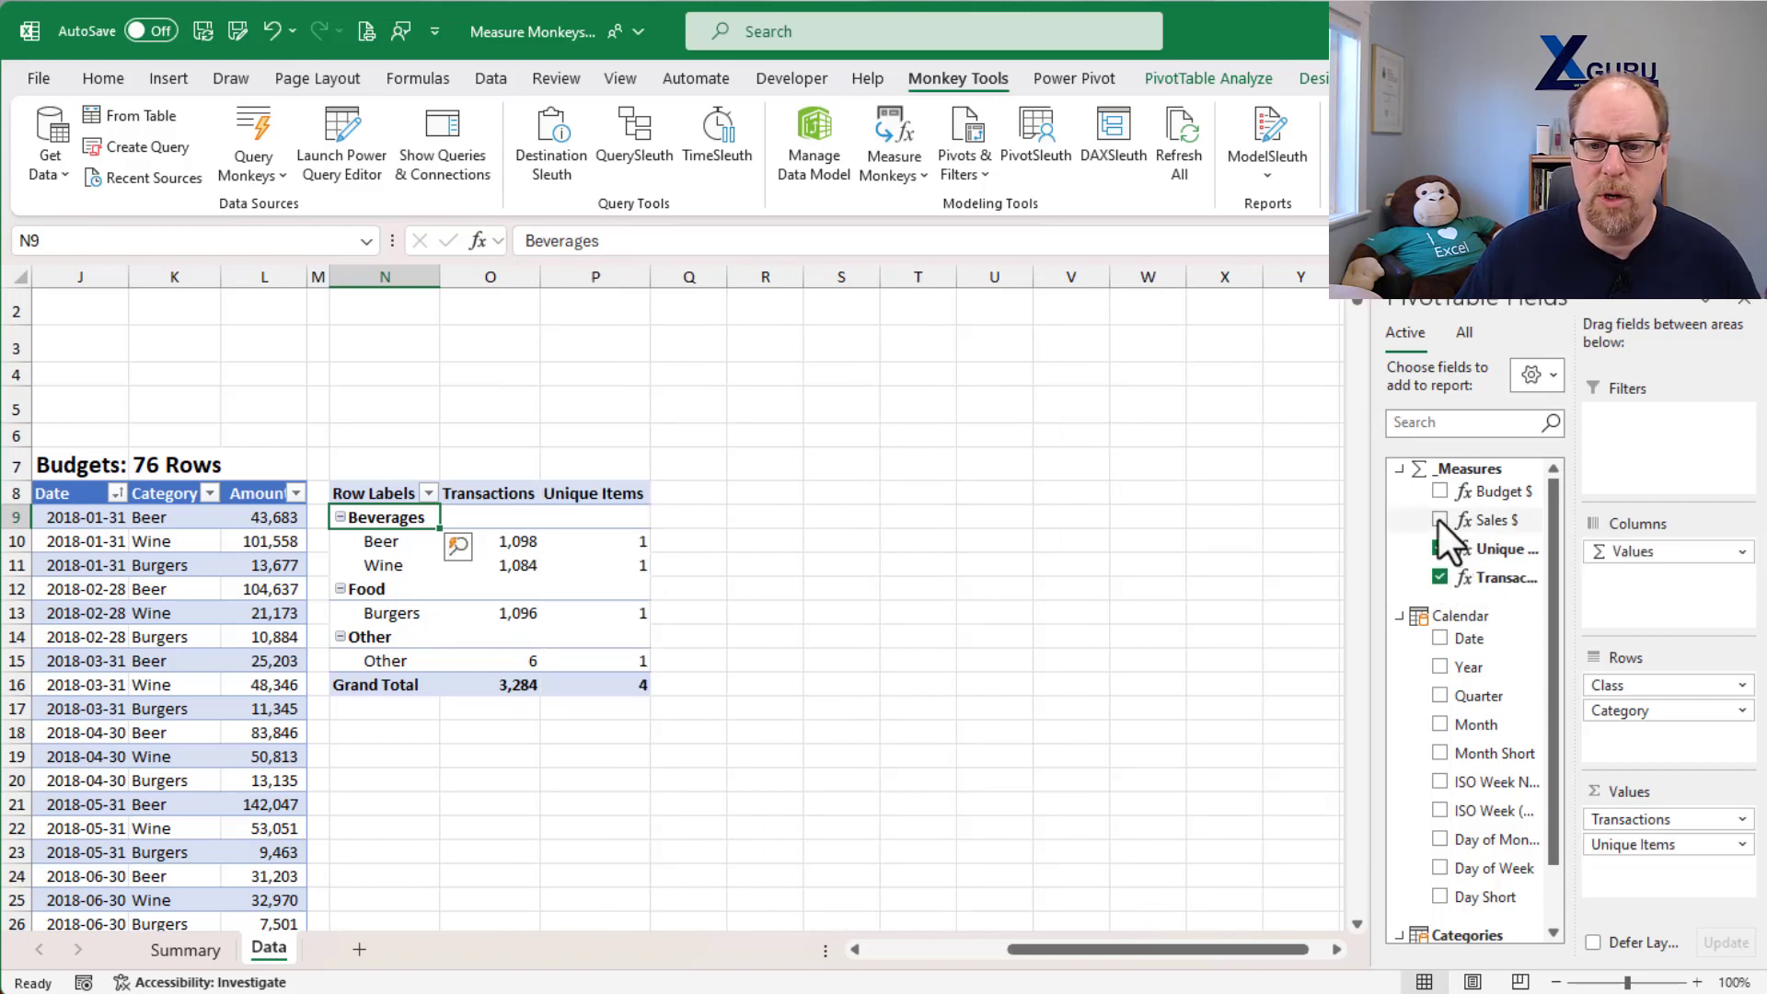
pyautogui.click(1438, 520)
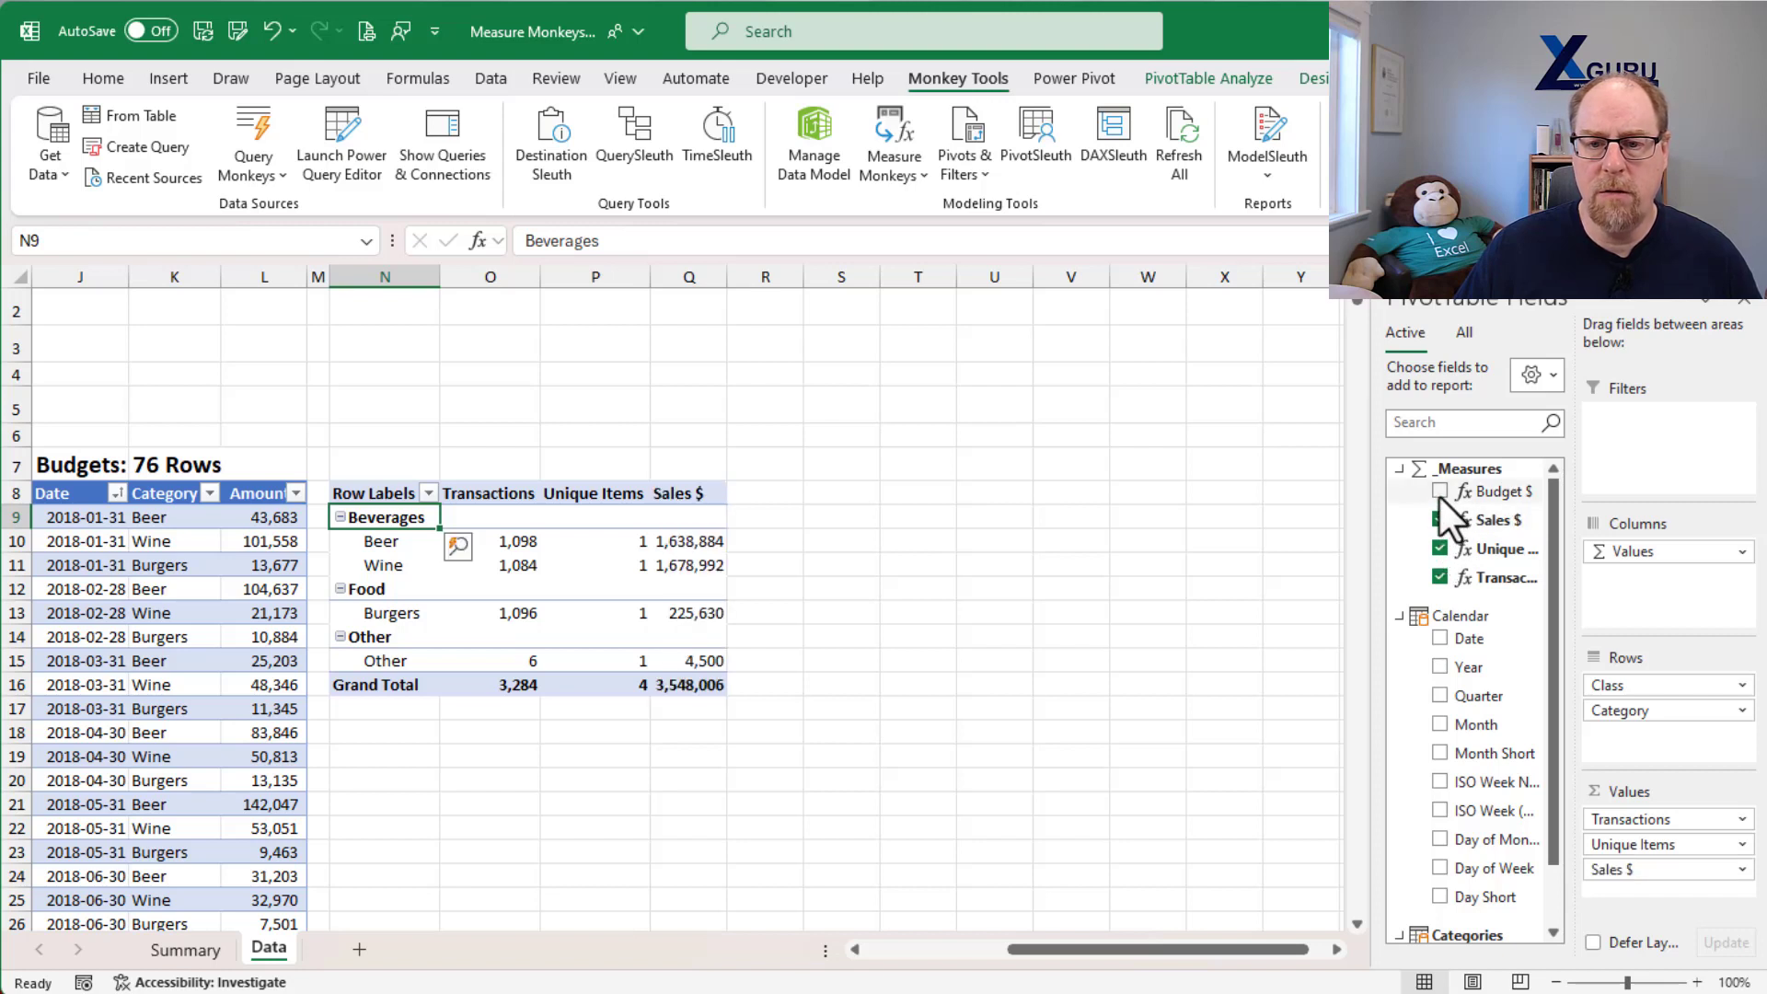
pyautogui.click(1440, 491)
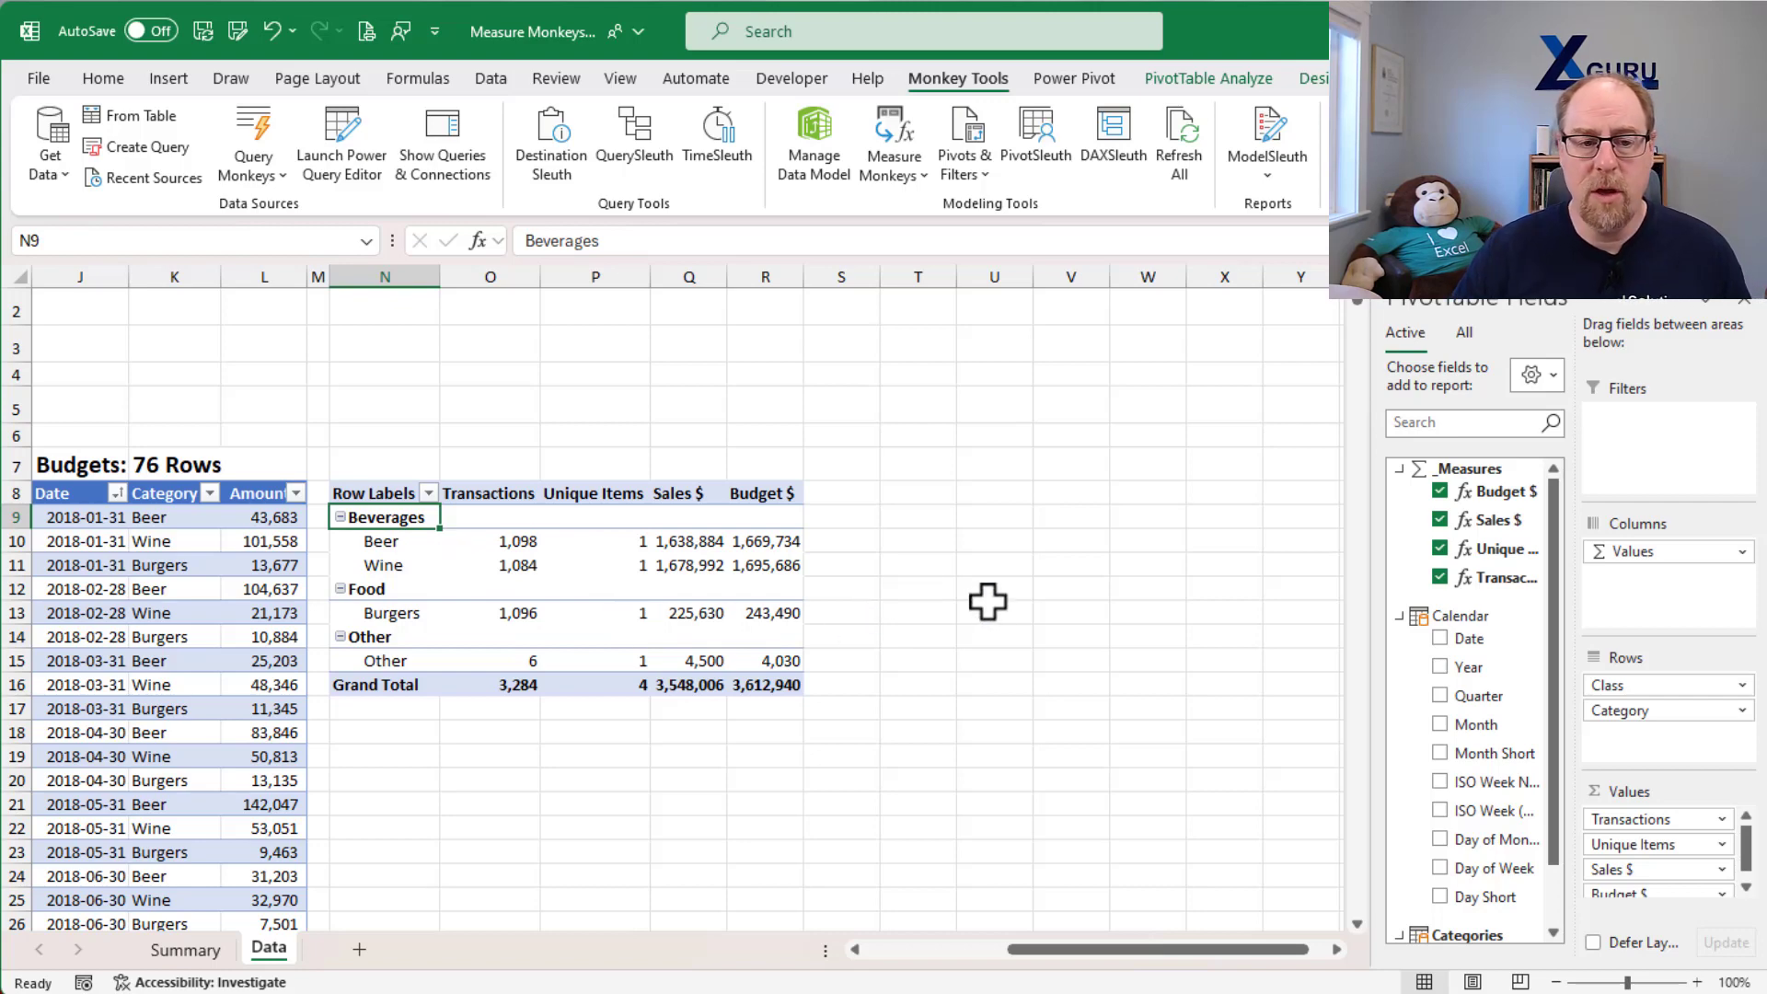
# Step: Show all of the PivotTable's subtotals at the bottom of each group
pyautogui.click(1245, 77)
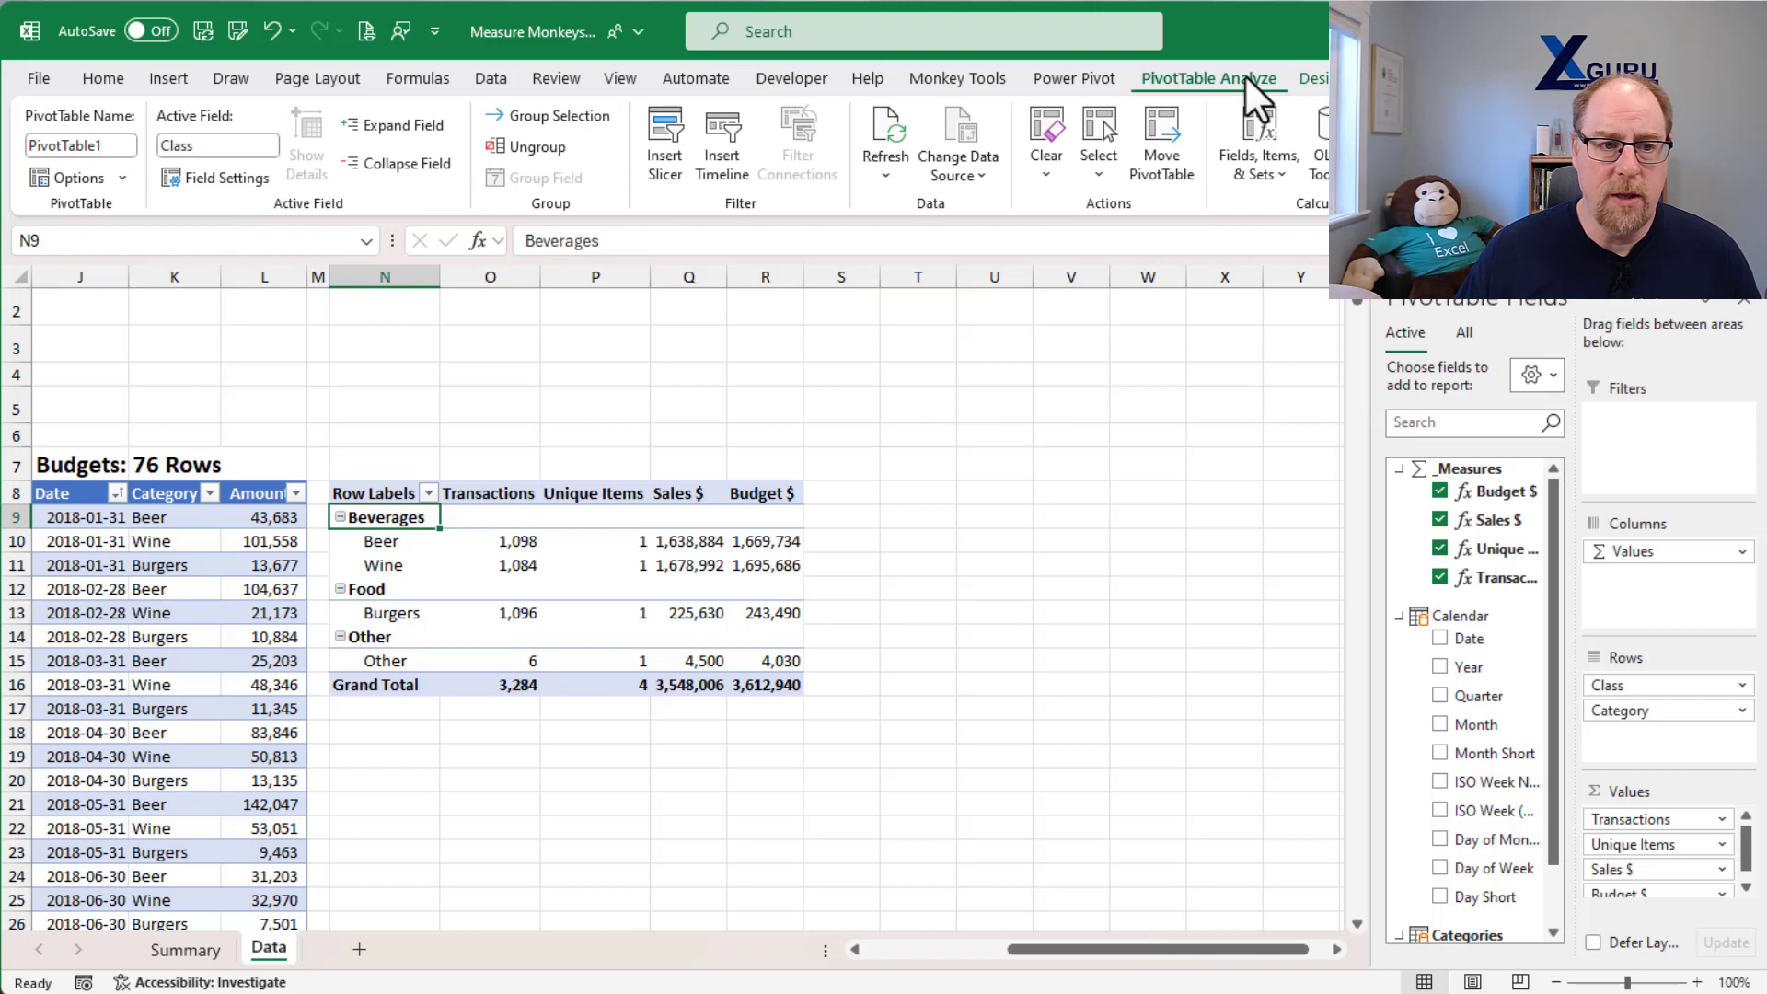
pyautogui.click(1311, 78)
pyautogui.click(57, 173)
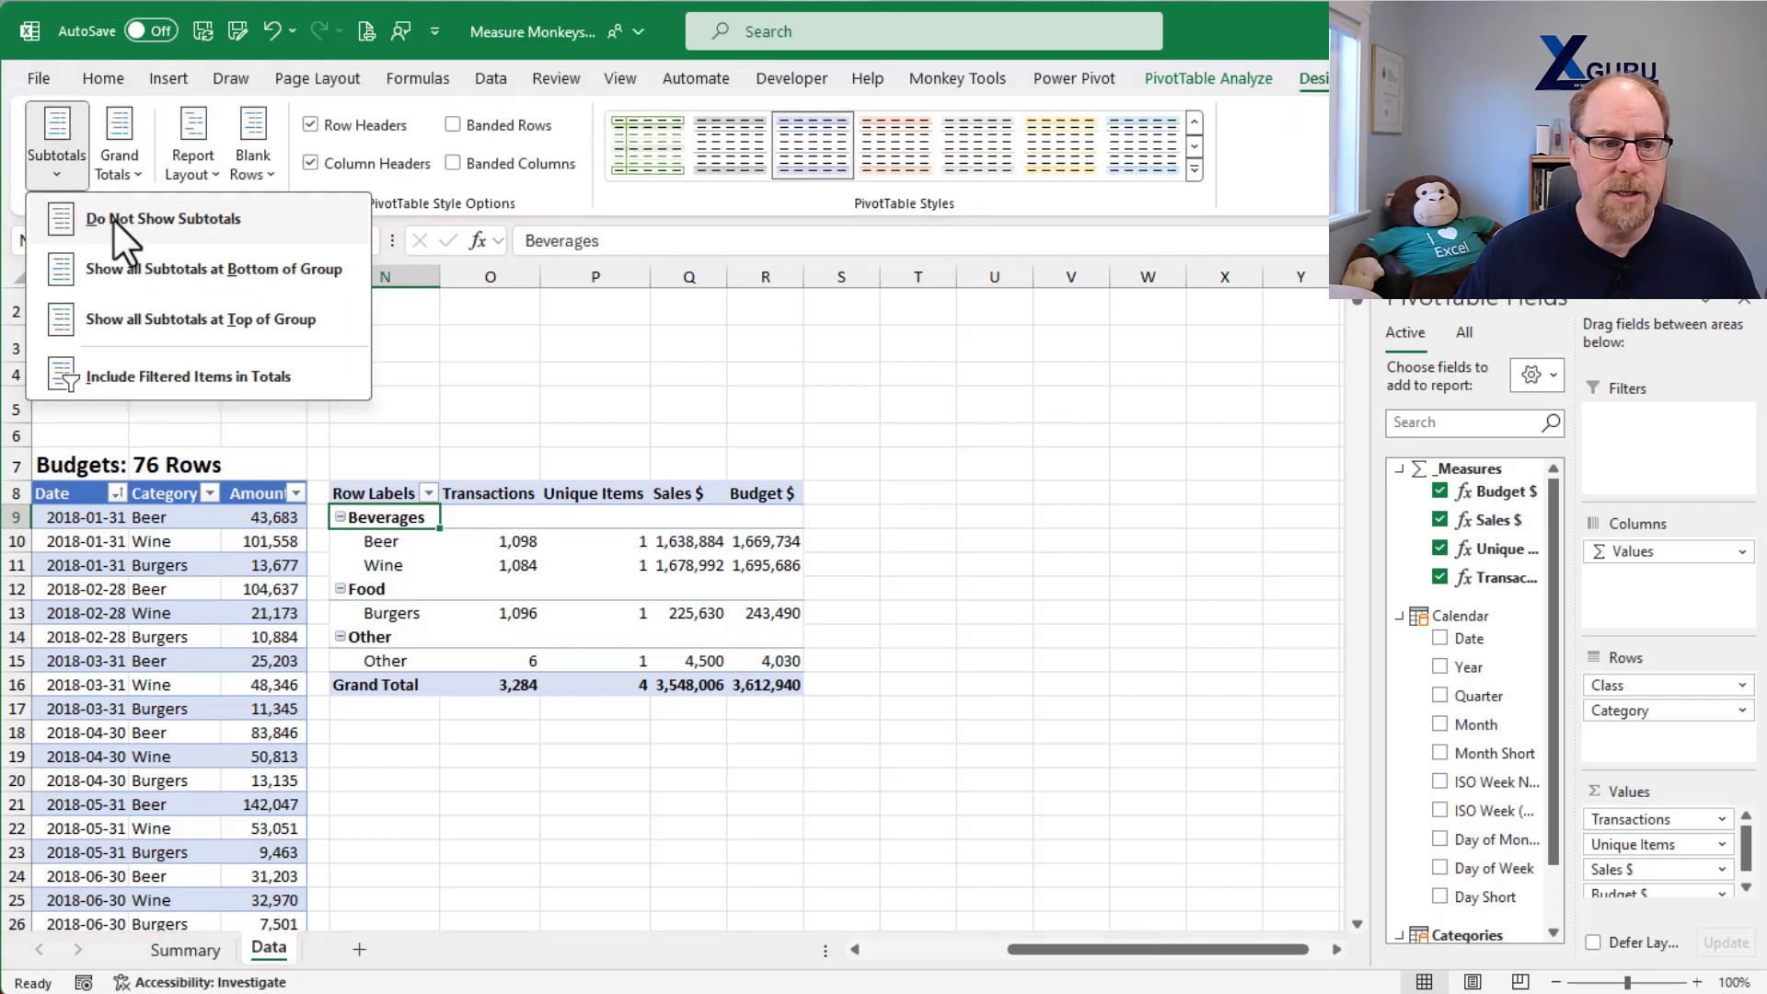
pyautogui.click(175, 271)
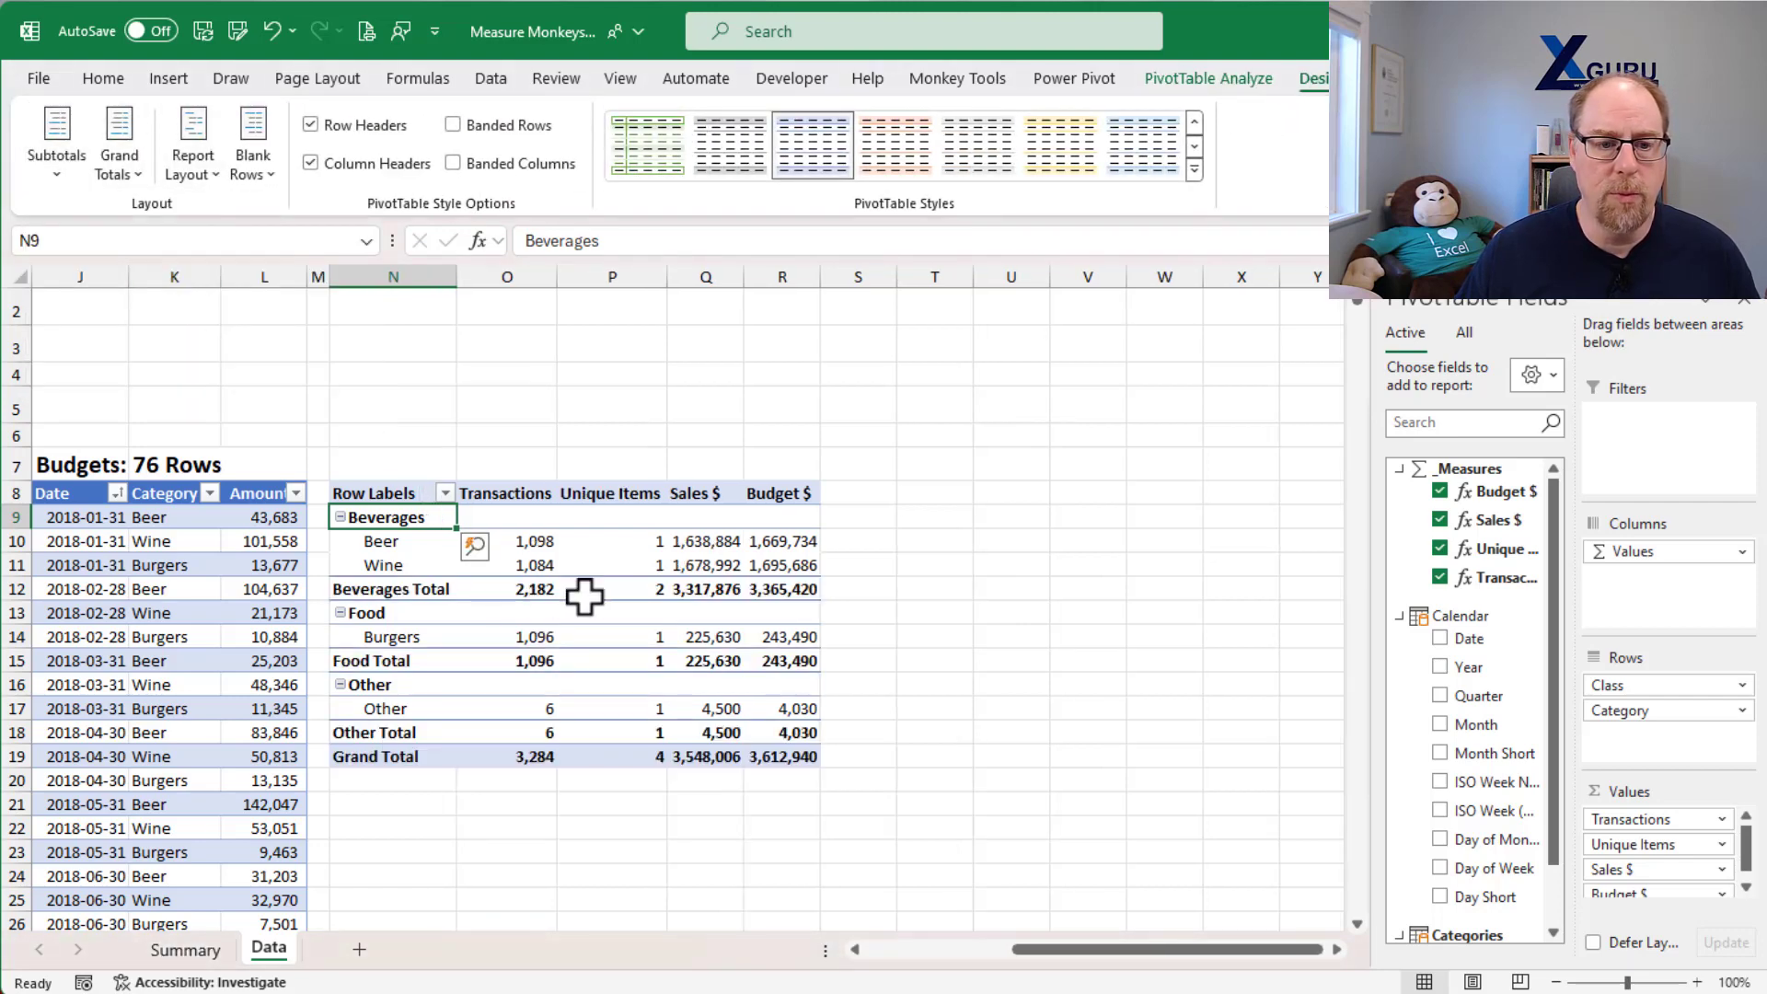
pyautogui.click(640, 587)
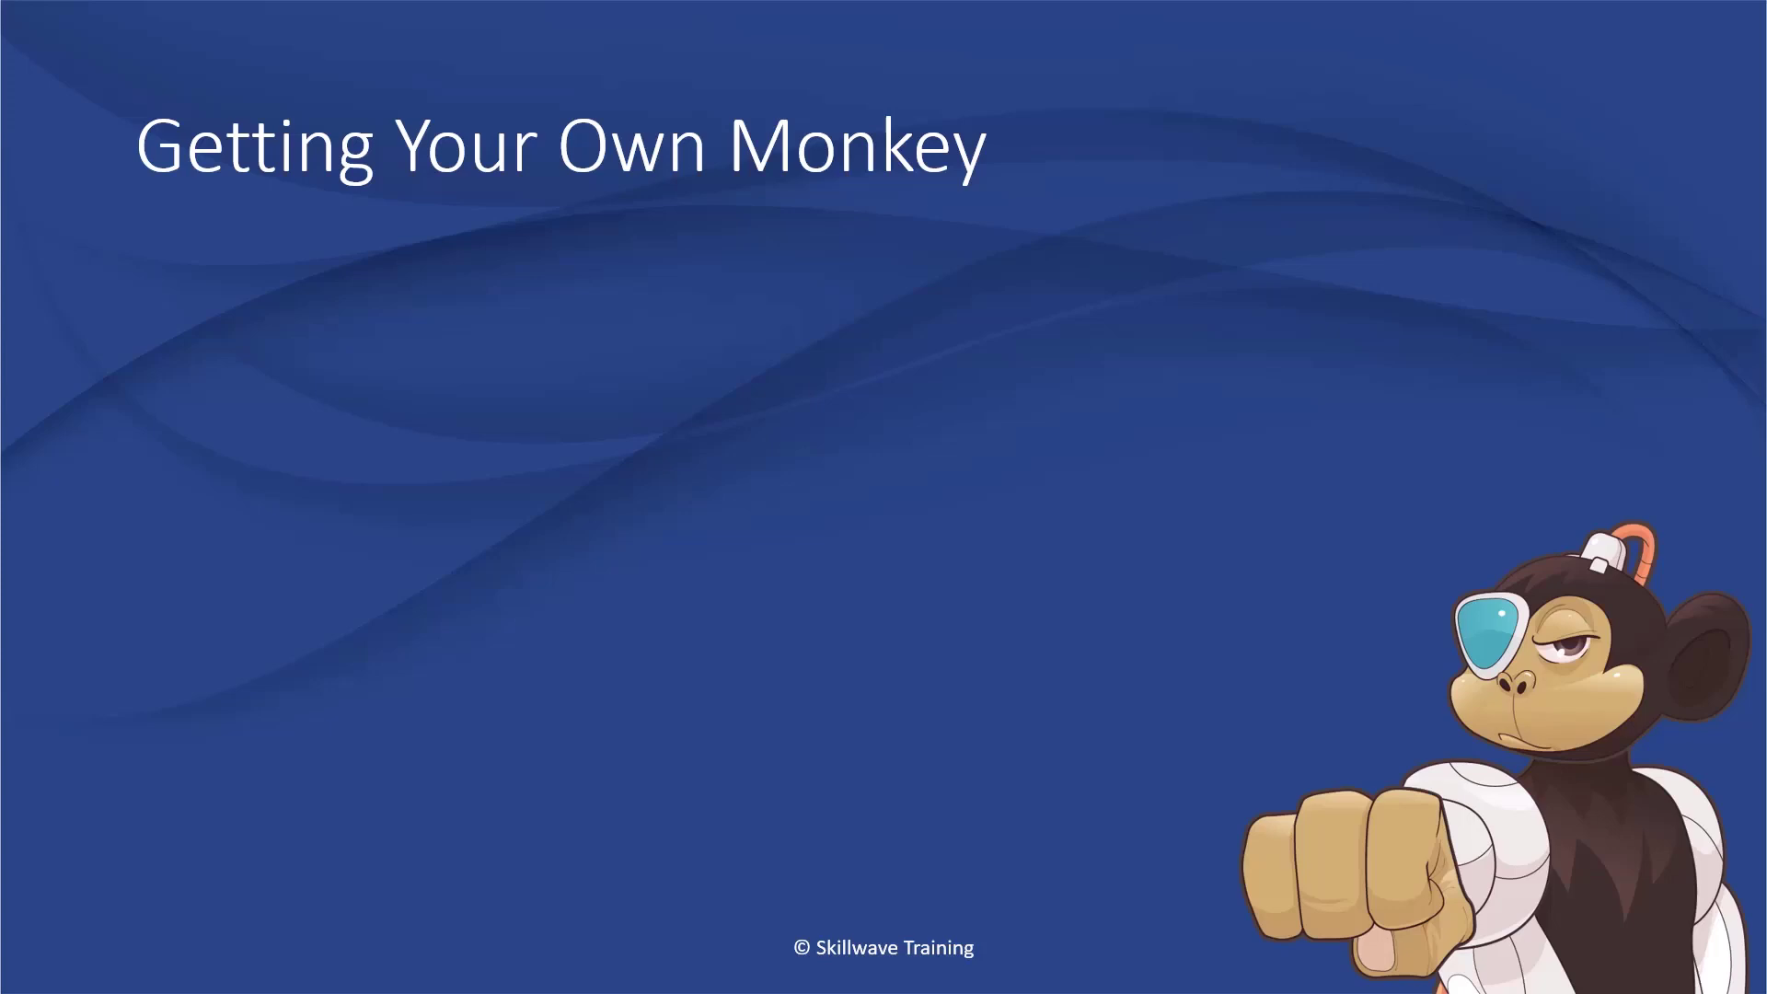
pyautogui.press('Right')
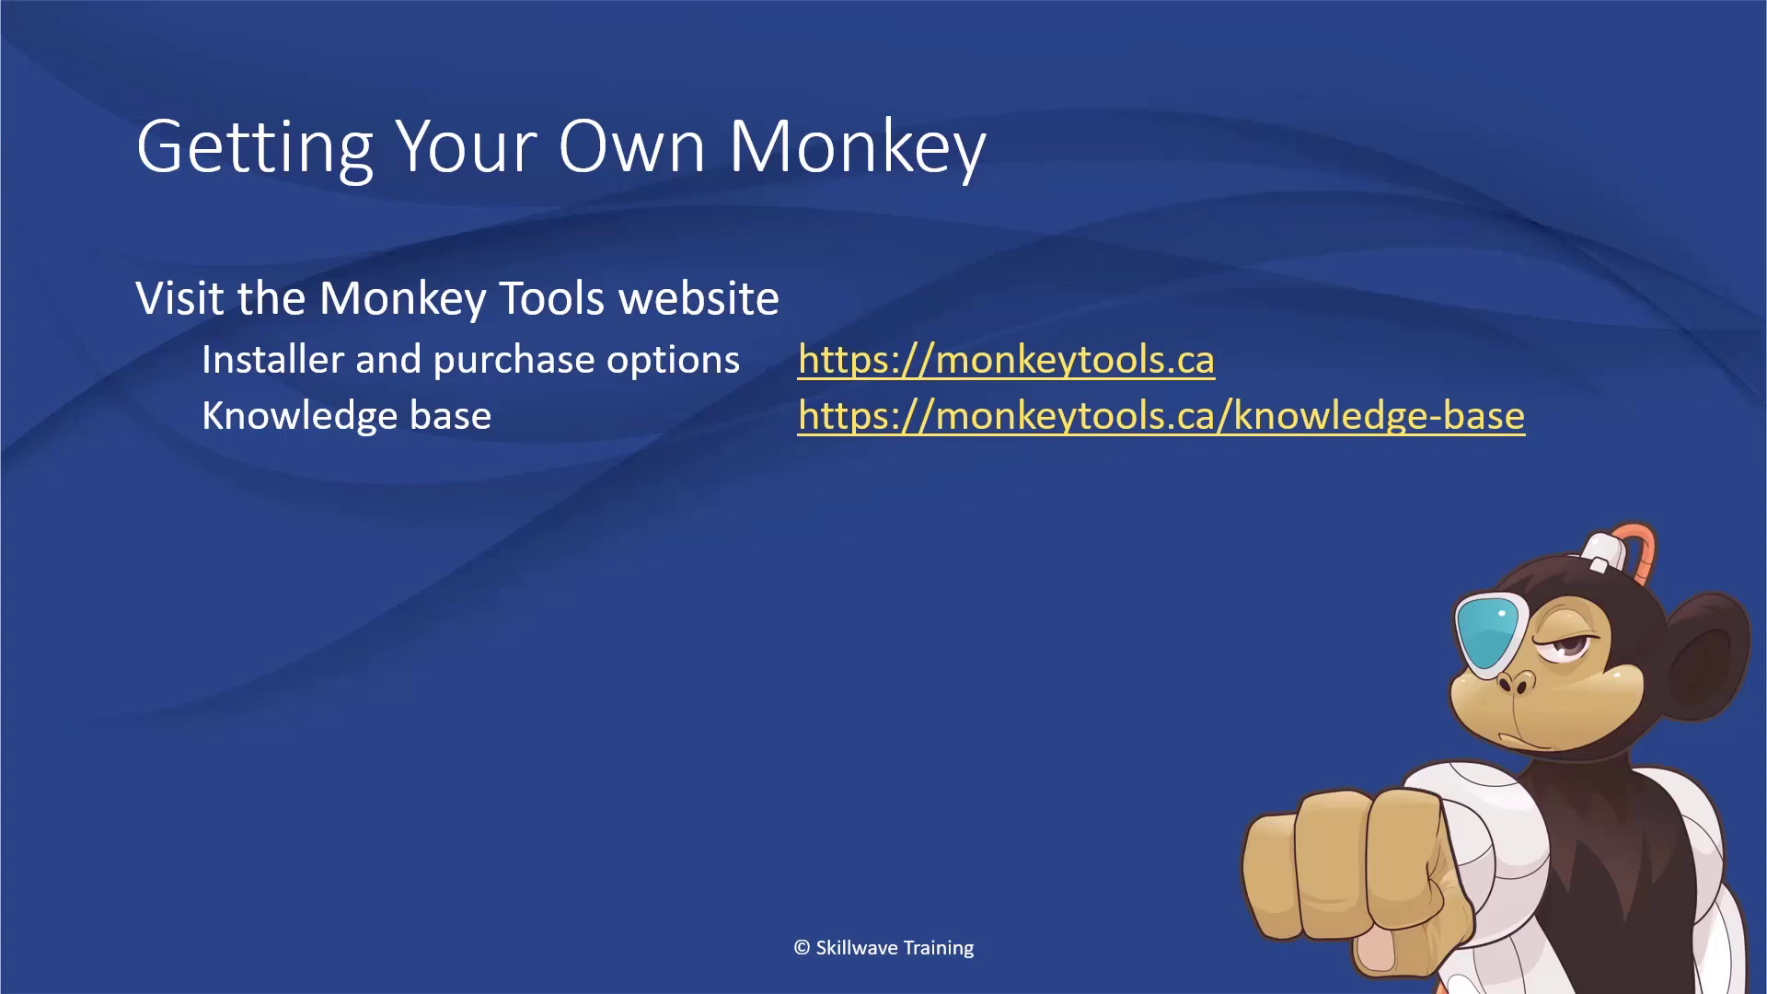
pyautogui.press('Right')
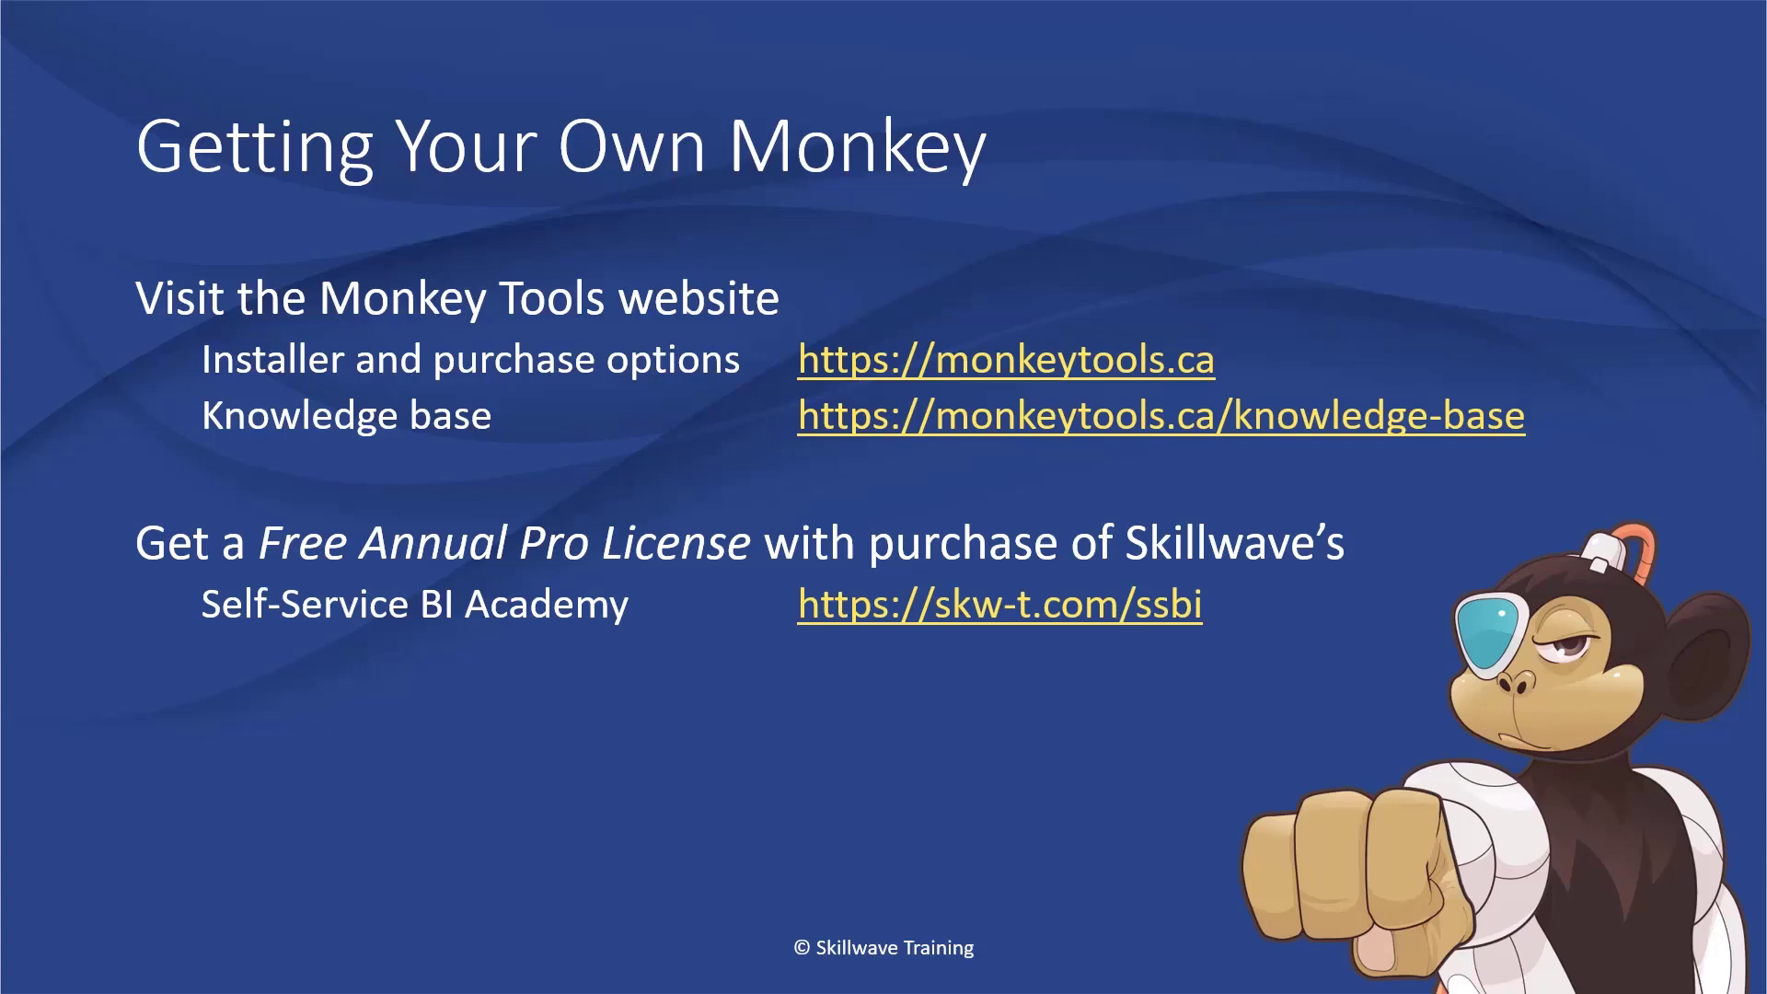
pyautogui.press('Right')
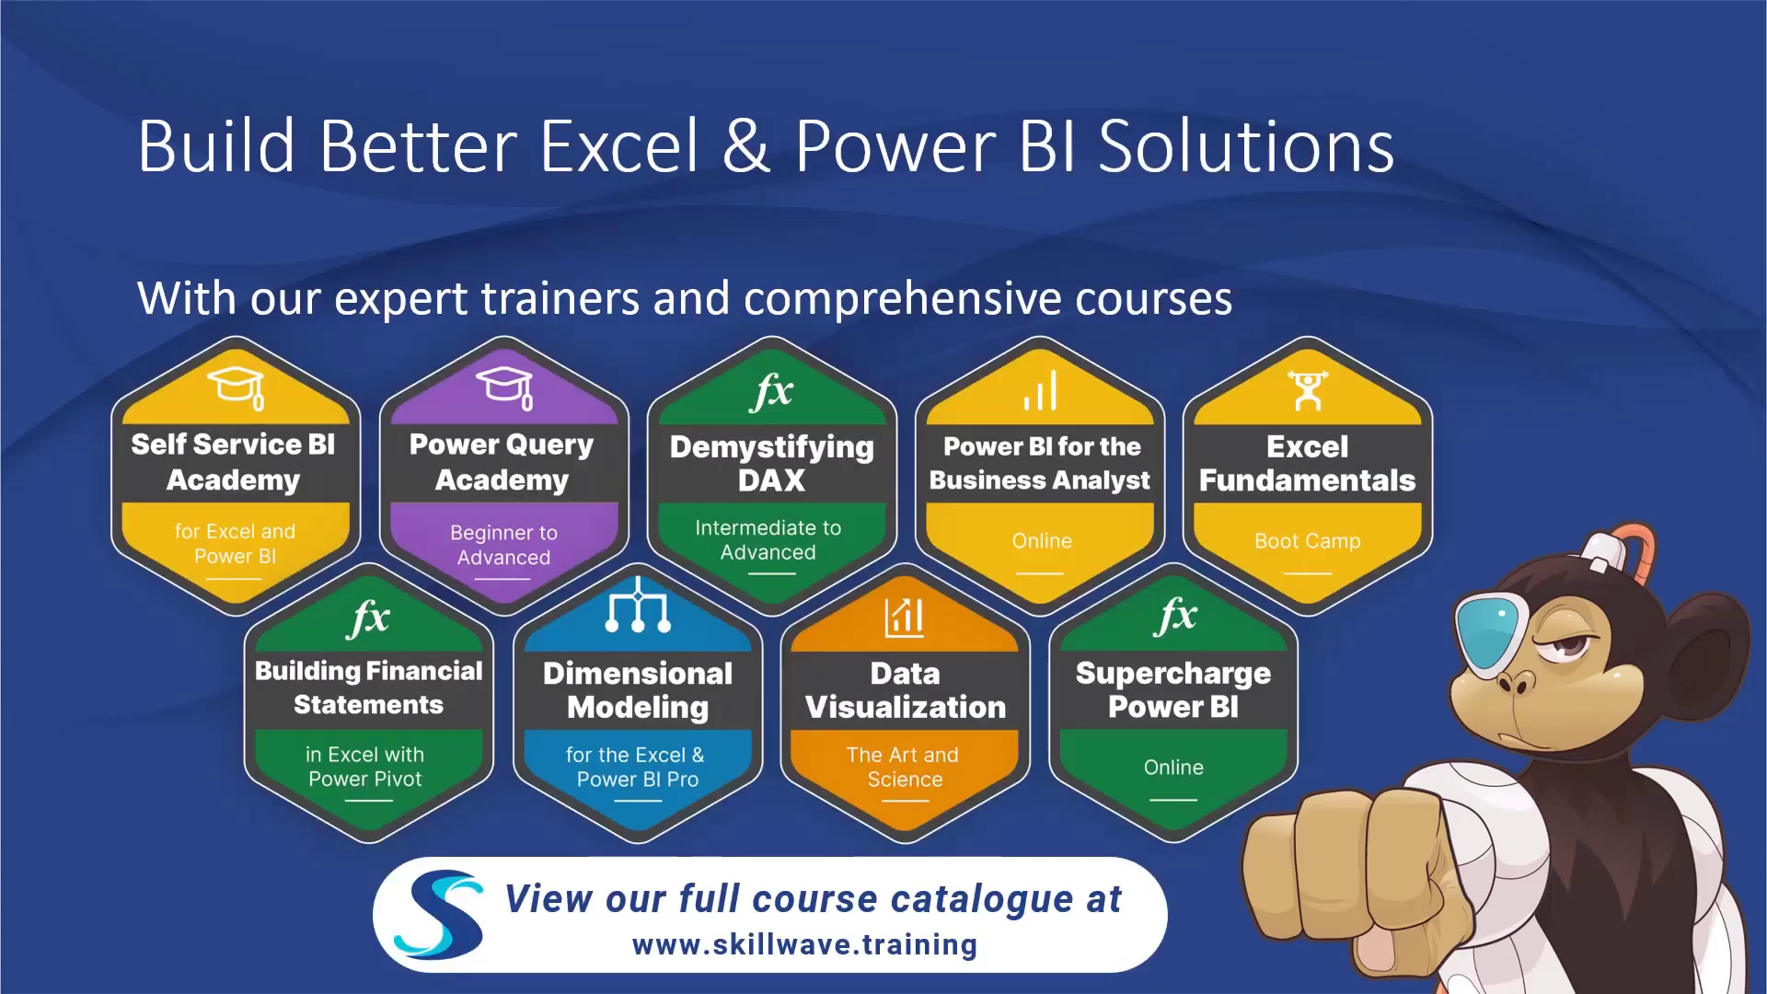